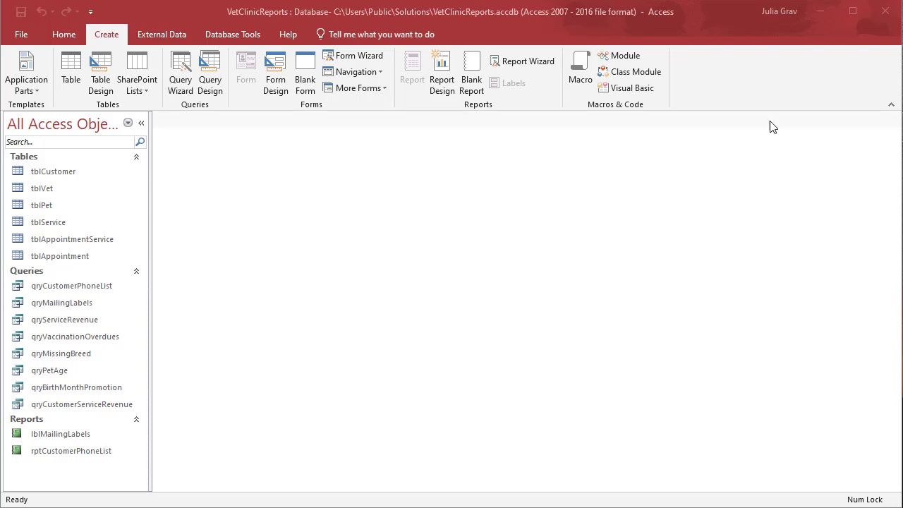
Step: Start the Report Wizard and add all fields from the tblCustomer table to the report
{"action": "left_click", "coordinate": [524, 61]}
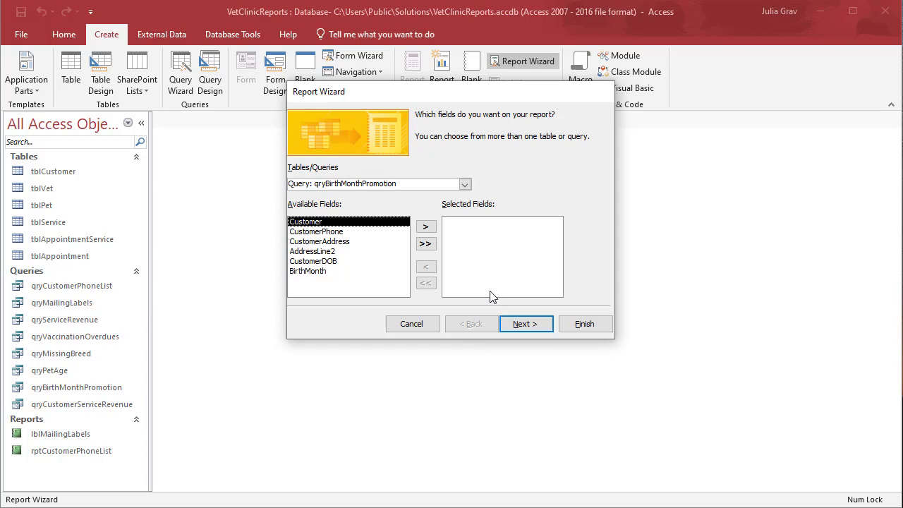
{"action": "left_click", "coordinate": [464, 184]}
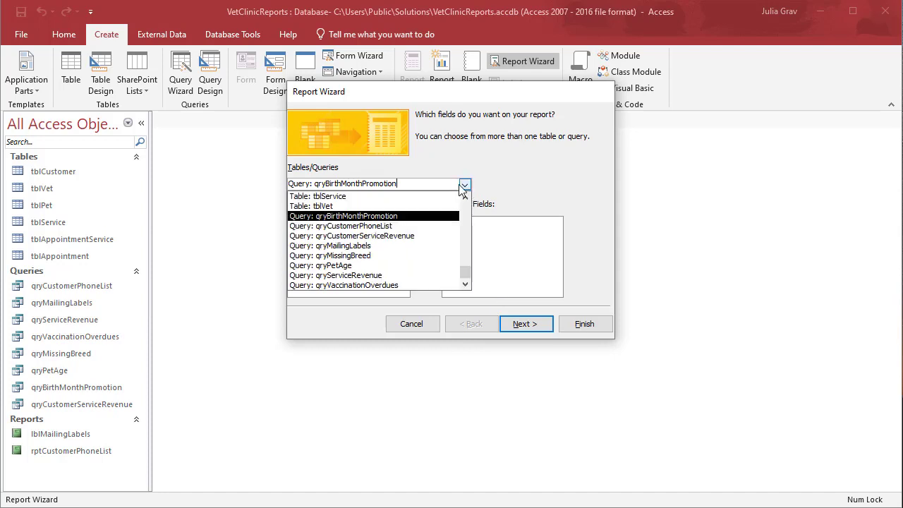
{"action": "scroll", "coordinate": [412, 206], "scroll_direction": "up", "scroll_amount": 2}
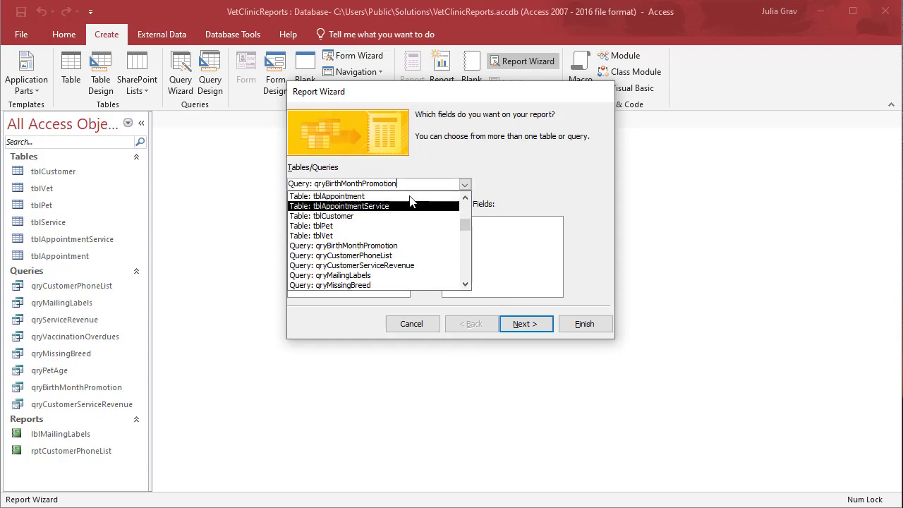
{"action": "left_click", "coordinate": [398, 216]}
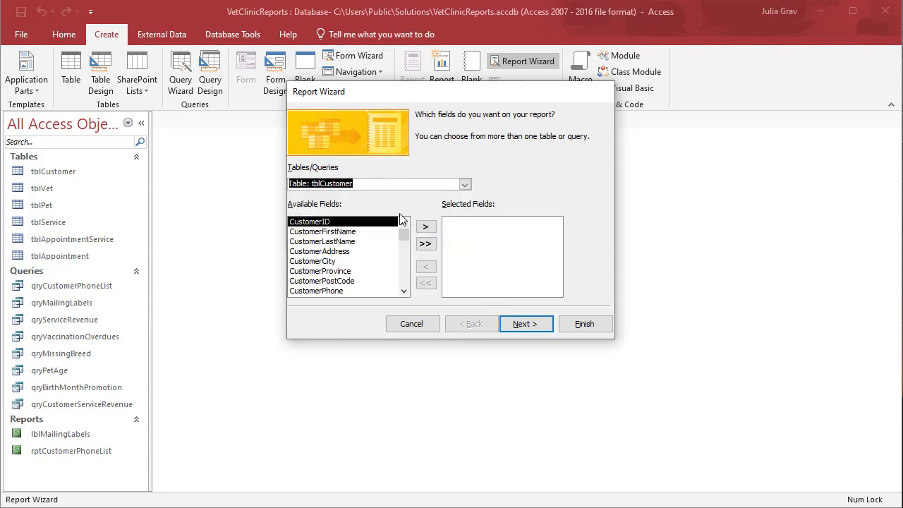
{"action": "left_click", "coordinate": [425, 243]}
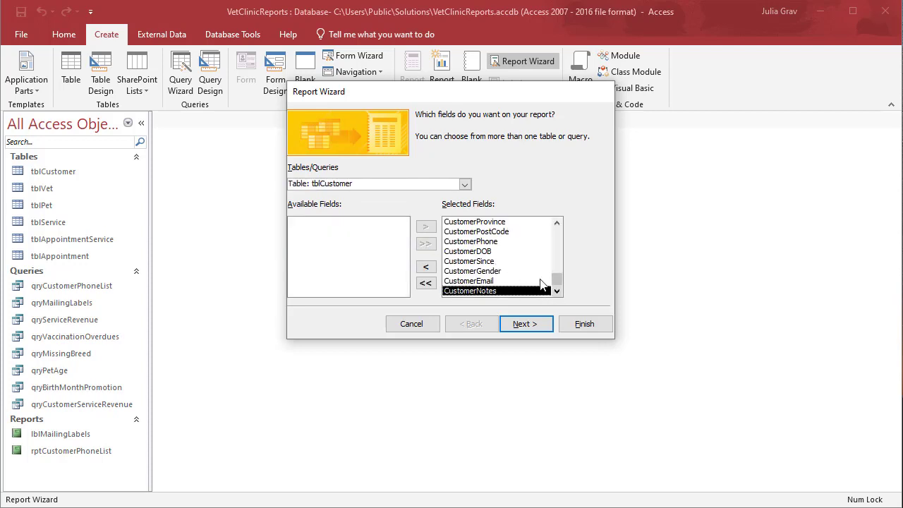
Step: Remove CustomerNotes, CustomerEmail, CustomerGender, CustomerSince, CustomerDOB and CustomerPhone from the selected fields and accept the field selection
{"action": "left_click", "coordinate": [425, 266]}
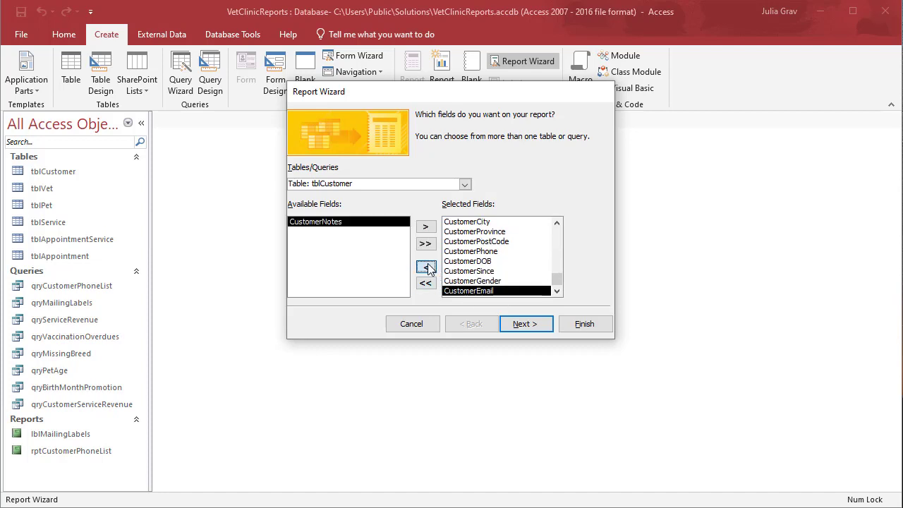
{"action": "left_click", "coordinate": [425, 266]}
{"action": "left_click", "coordinate": [426, 268]}
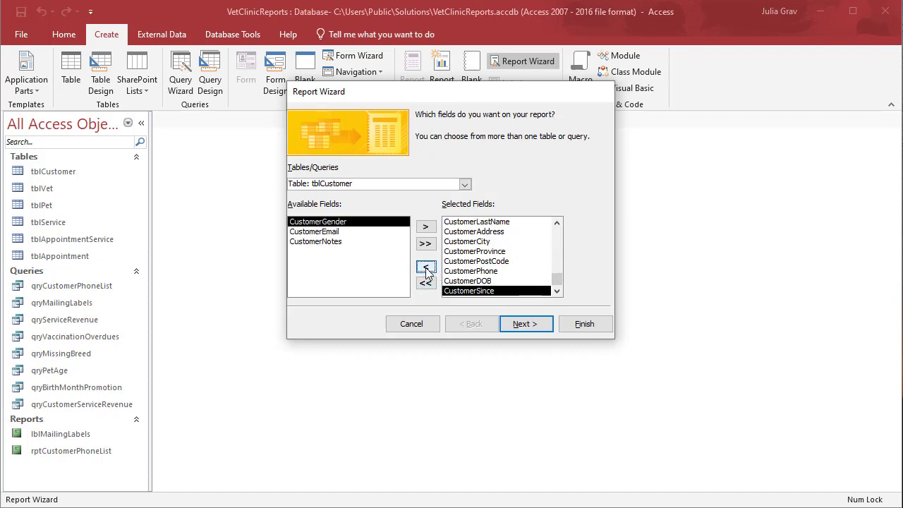
{"action": "left_click", "coordinate": [425, 267]}
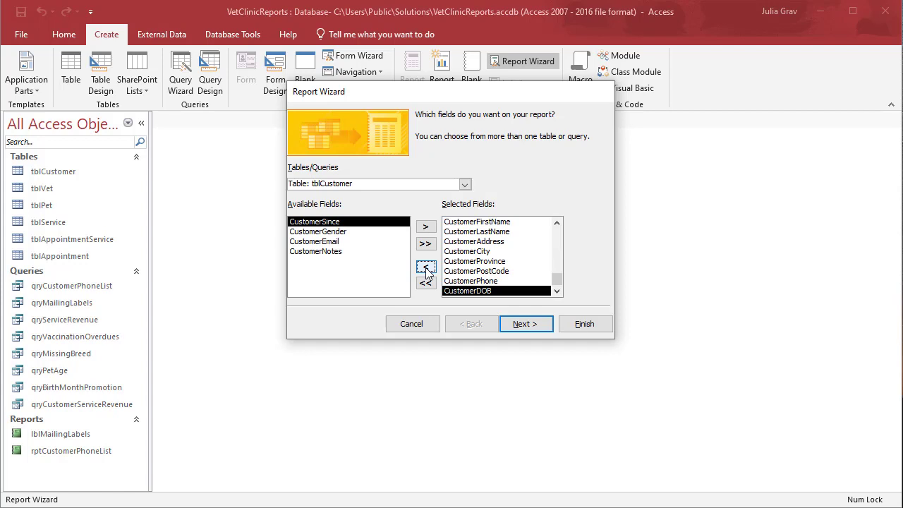
{"action": "left_click", "coordinate": [426, 267]}
{"action": "left_click", "coordinate": [425, 267]}
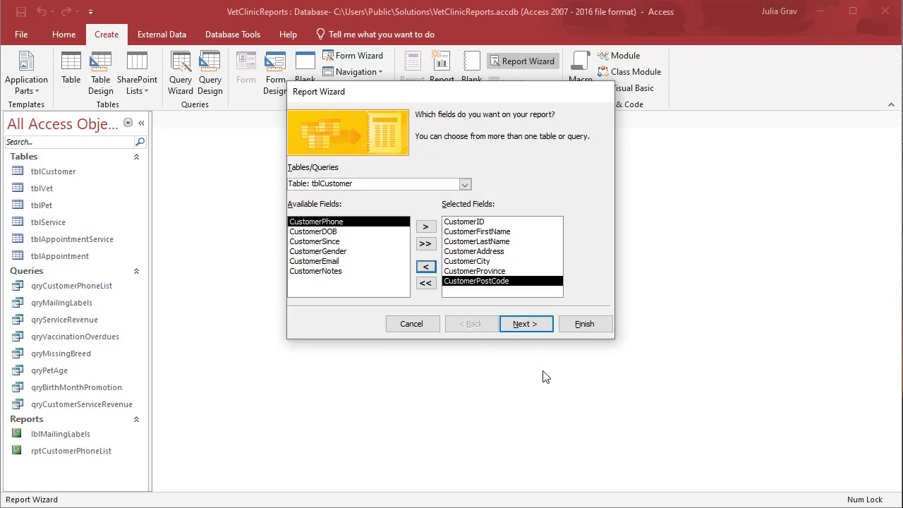
{"action": "left_click", "coordinate": [536, 324]}
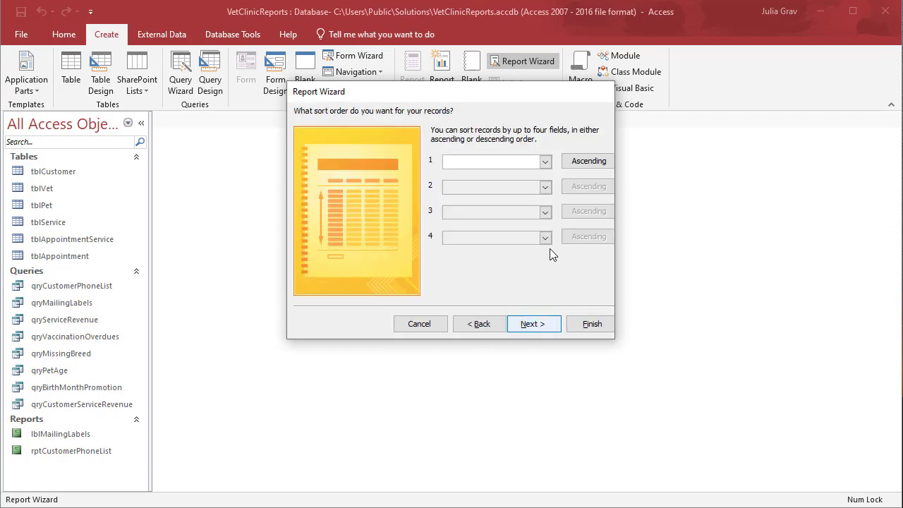
Step: Sort the report records ascending by CustomerLastName and then by CustomerFirstName
{"action": "left_click", "coordinate": [545, 162]}
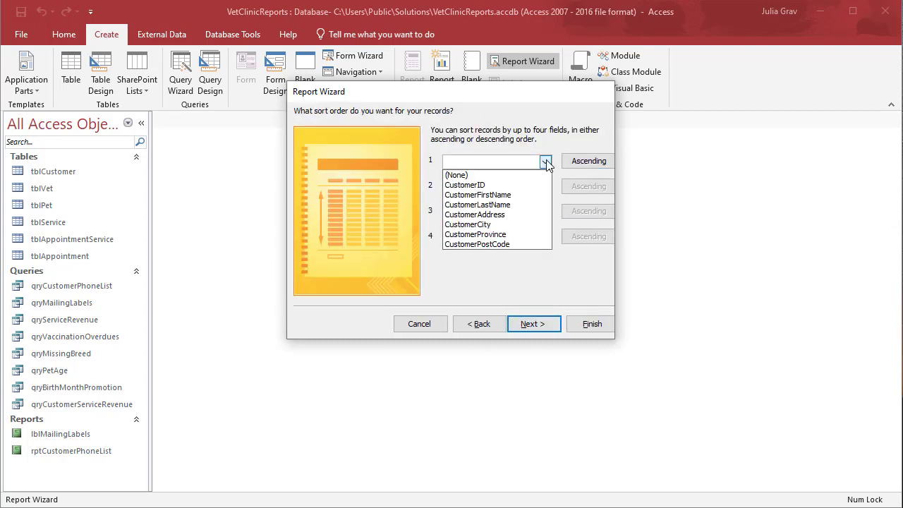
{"action": "left_click", "coordinate": [530, 205]}
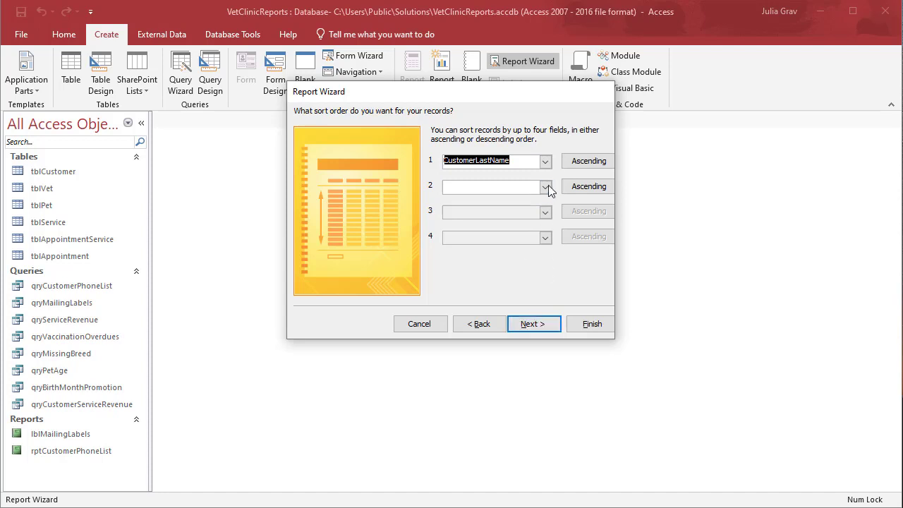
{"action": "left_click", "coordinate": [545, 187]}
{"action": "left_click", "coordinate": [532, 223]}
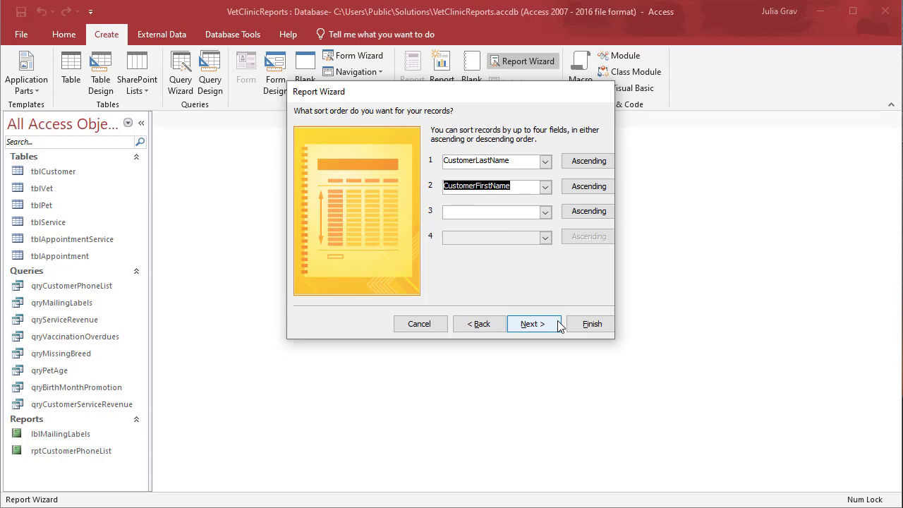
{"action": "left_click", "coordinate": [533, 324]}
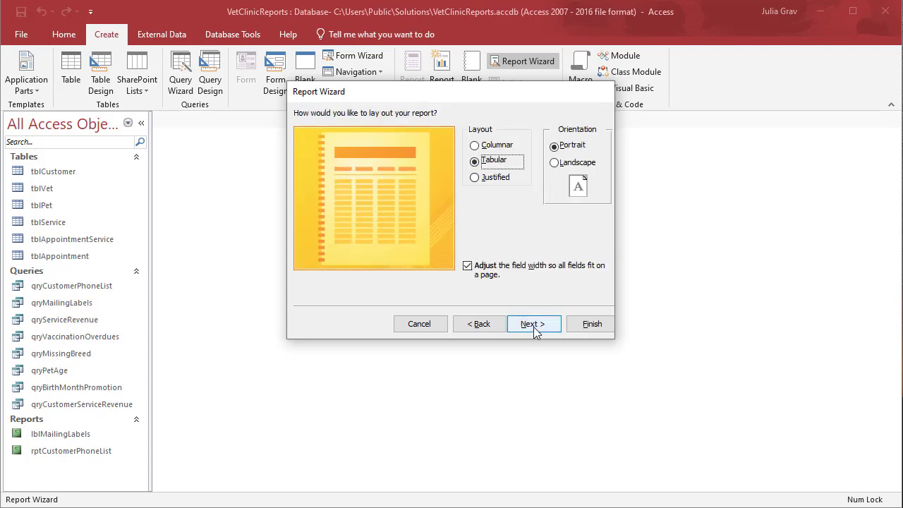
Step: Accept the tabular portrait layout, title the report rptCustomerMailingList and finish the wizard with a preview
{"action": "left_click", "coordinate": [532, 326]}
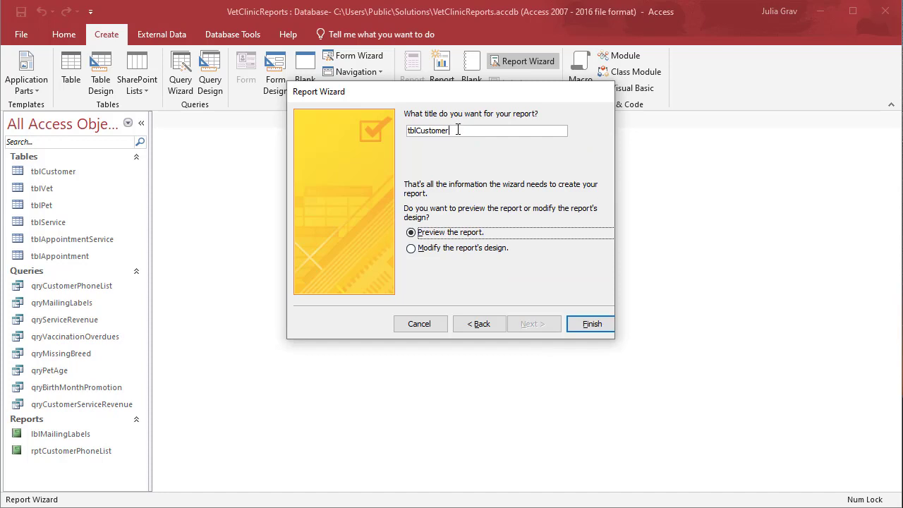
{"action": "left_click", "coordinate": [458, 129]}
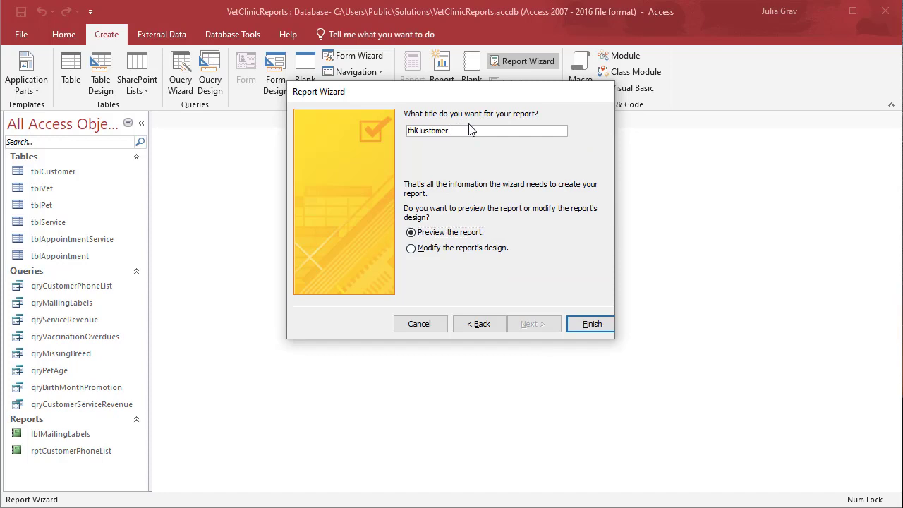
{"action": "key", "text": "Delete"}
{"action": "key", "text": "Delete"}
{"action": "key", "text": "Delete"}
{"action": "type", "text": "rpt"}
{"action": "left_click", "coordinate": [590, 324]}
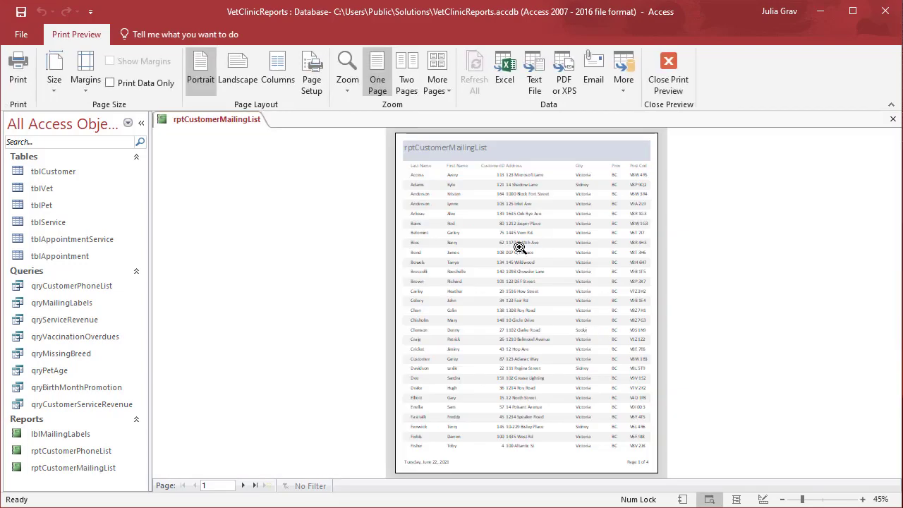
Step: Check the heading and columns in the report preview and switch rptCustomerMailingList to Design View
{"action": "left_click", "coordinate": [526, 302]}
{"action": "scroll", "coordinate": [512, 298], "scroll_direction": "up", "scroll_amount": 4}
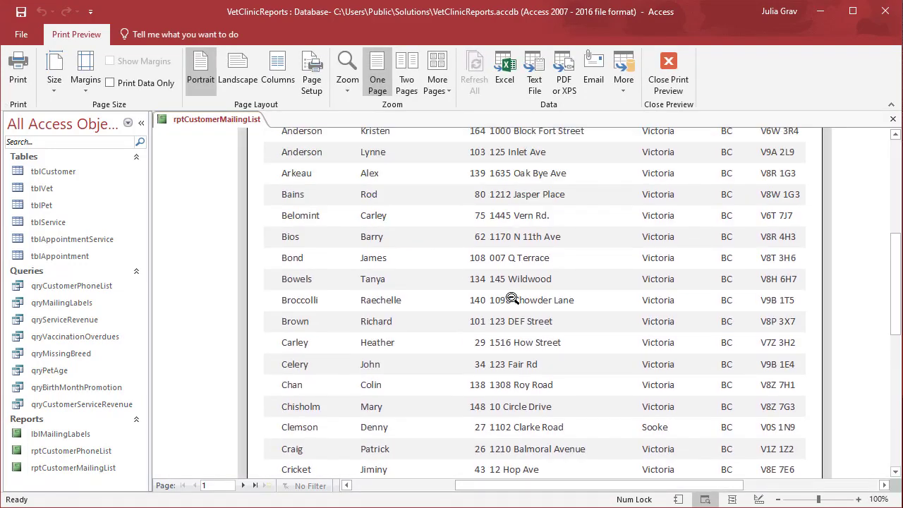
{"action": "scroll", "coordinate": [512, 299], "scroll_direction": "up", "scroll_amount": 2}
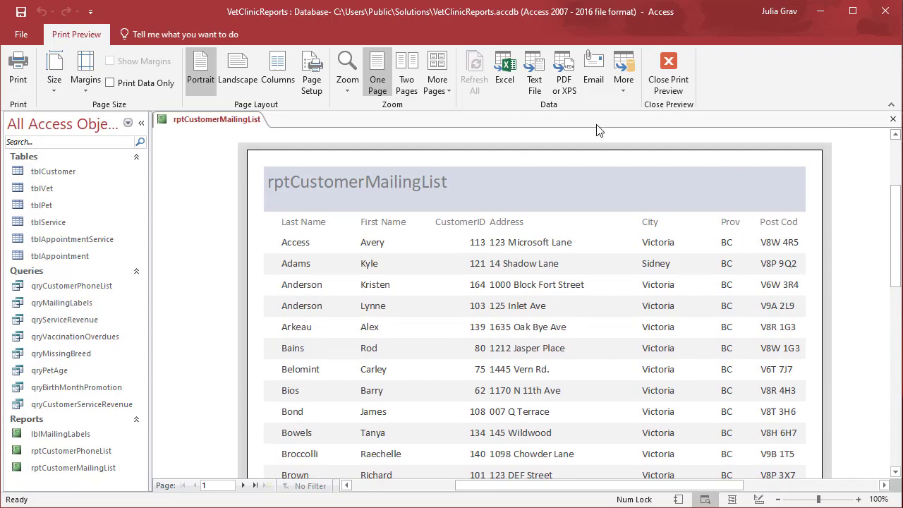
{"action": "scroll", "coordinate": [599, 323], "scroll_direction": "down", "scroll_amount": 1}
{"action": "scroll", "coordinate": [484, 232], "scroll_direction": "up", "scroll_amount": 2}
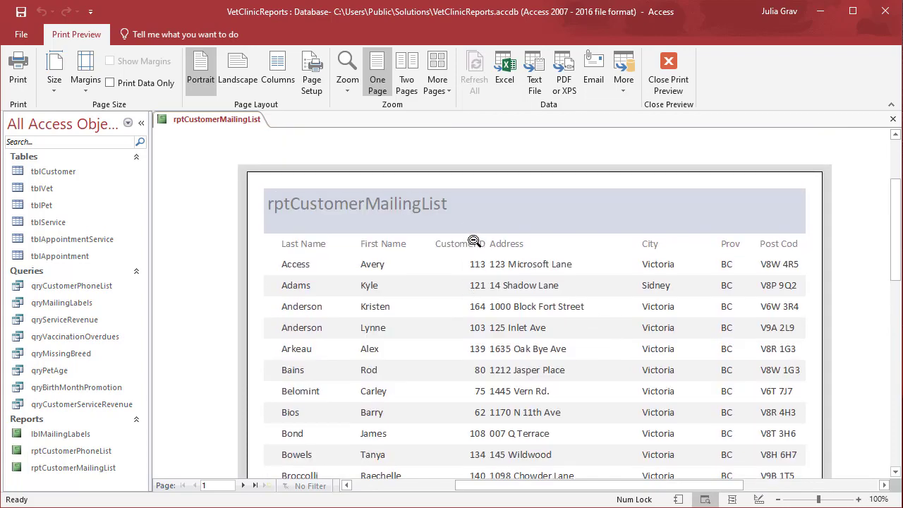
{"action": "right_click", "coordinate": [202, 120]}
{"action": "left_click", "coordinate": [237, 215]}
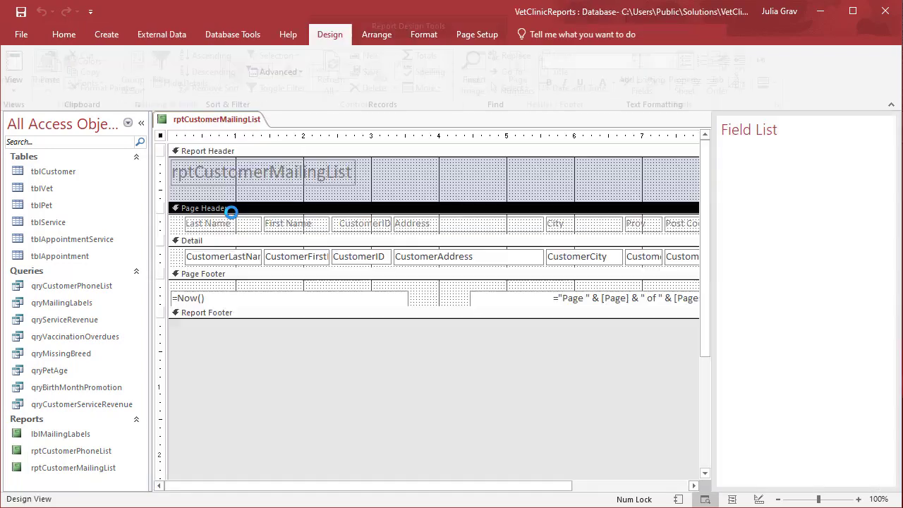
Step: Delete the CustomerID label from the Page Header and the CustomerID text box from the Detail section
{"action": "double_click", "coordinate": [359, 225]}
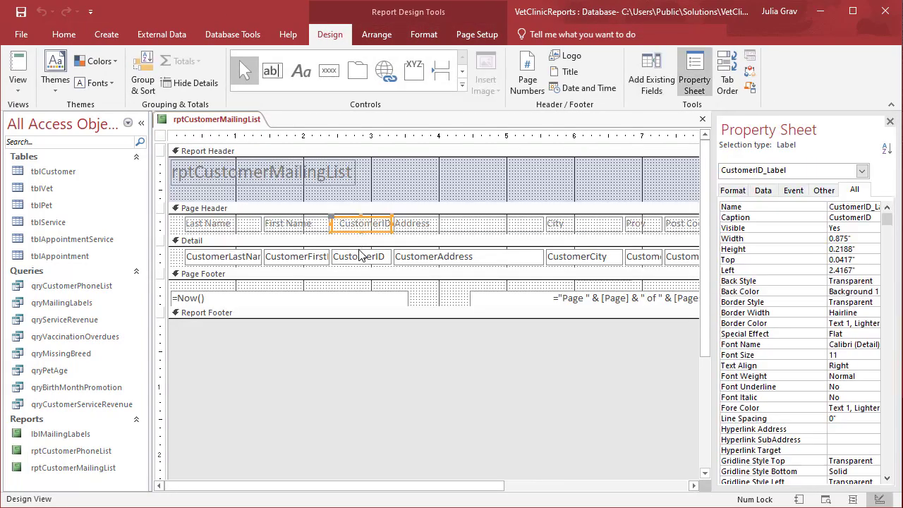
{"action": "left_click", "coordinate": [358, 226]}
{"action": "key", "text": "Delete"}
{"action": "left_click", "coordinate": [360, 256]}
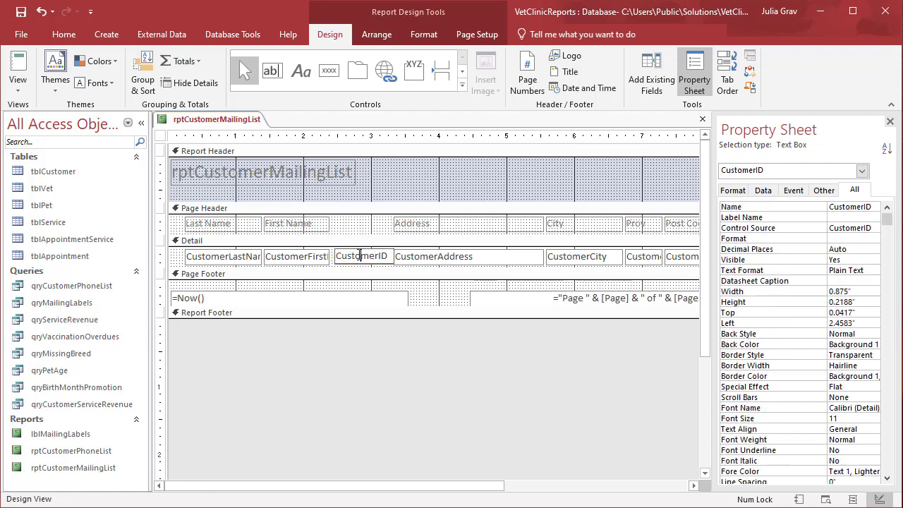
{"action": "double_click", "coordinate": [359, 257]}
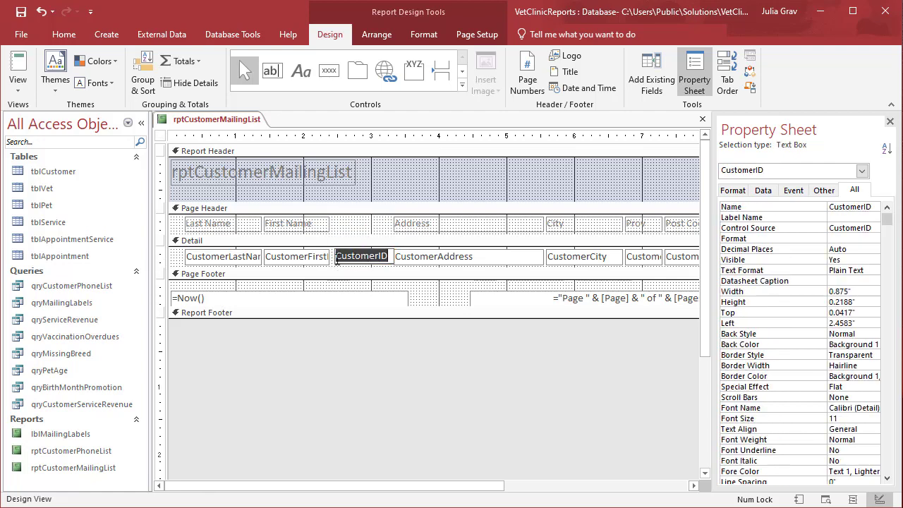
{"action": "key", "text": "Escape"}
{"action": "key", "text": "Delete"}
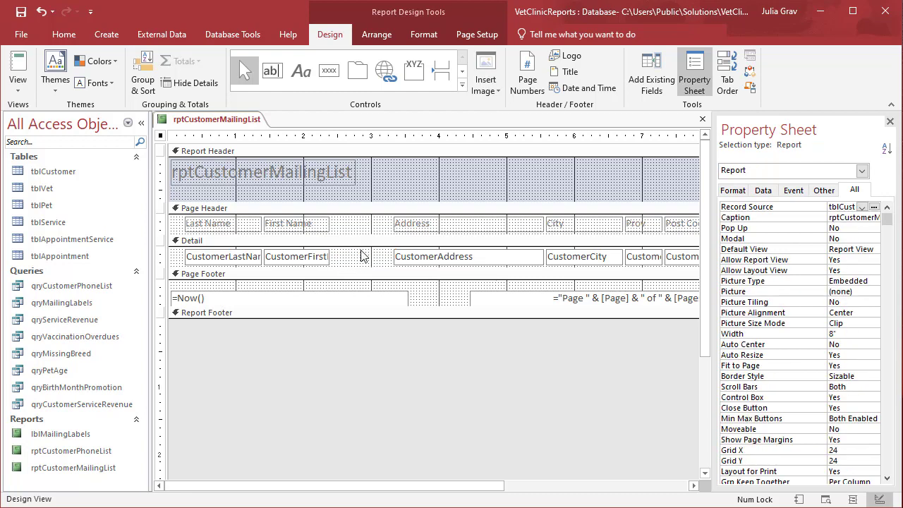
Step: Review the mailing list in Layout View and Report View, and return to Design View
{"action": "left_click", "coordinate": [19, 86]}
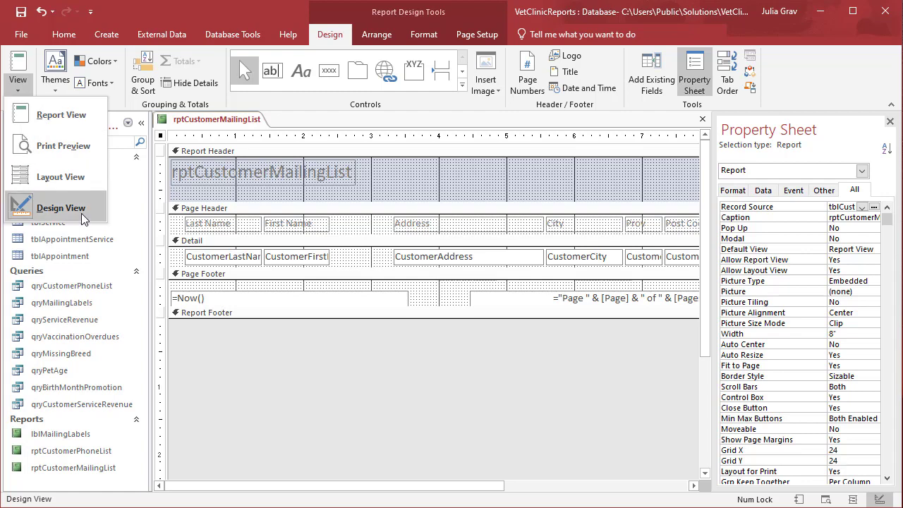
{"action": "left_click", "coordinate": [74, 181]}
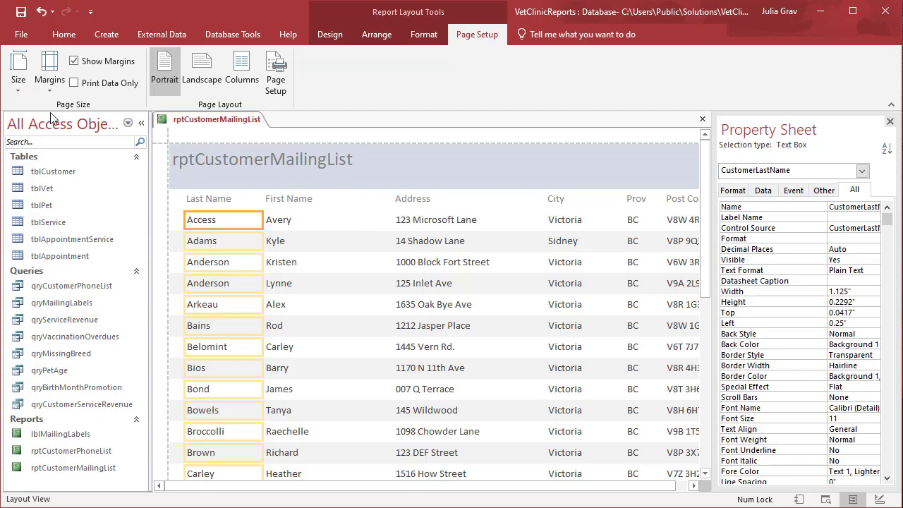
{"action": "right_click", "coordinate": [187, 118]}
{"action": "left_click", "coordinate": [262, 181]}
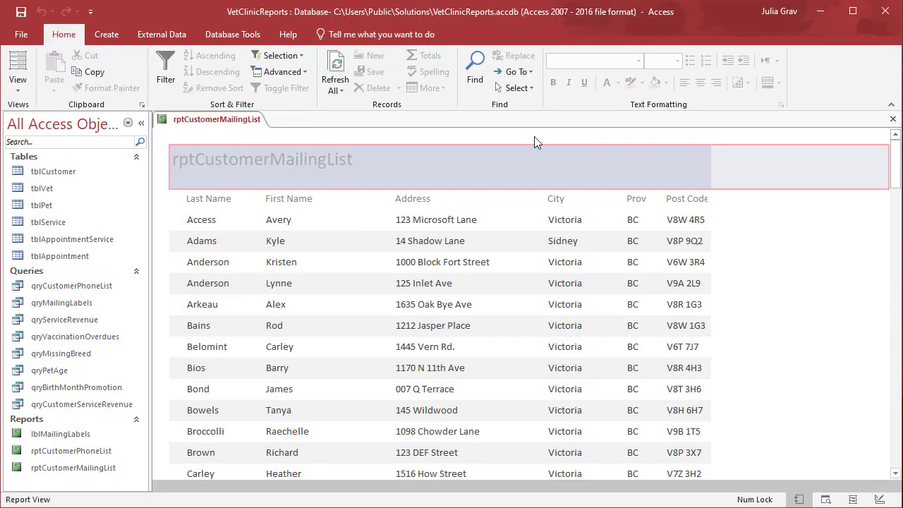
{"action": "right_click", "coordinate": [259, 159]}
{"action": "left_click", "coordinate": [281, 189]}
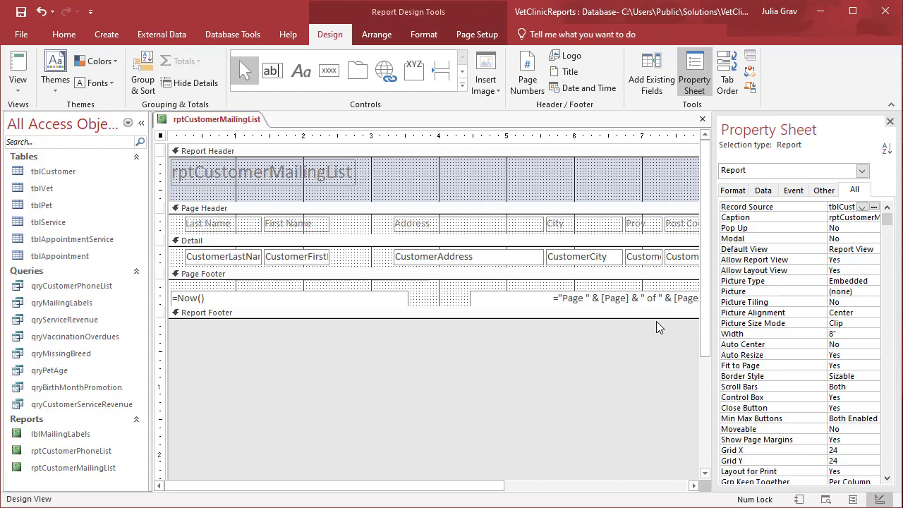
Step: Change the title label in the Report Header to "Customer Mailing List"
{"action": "left_click_drag", "start_coordinate": [710, 272], "coordinate": [730, 272]}
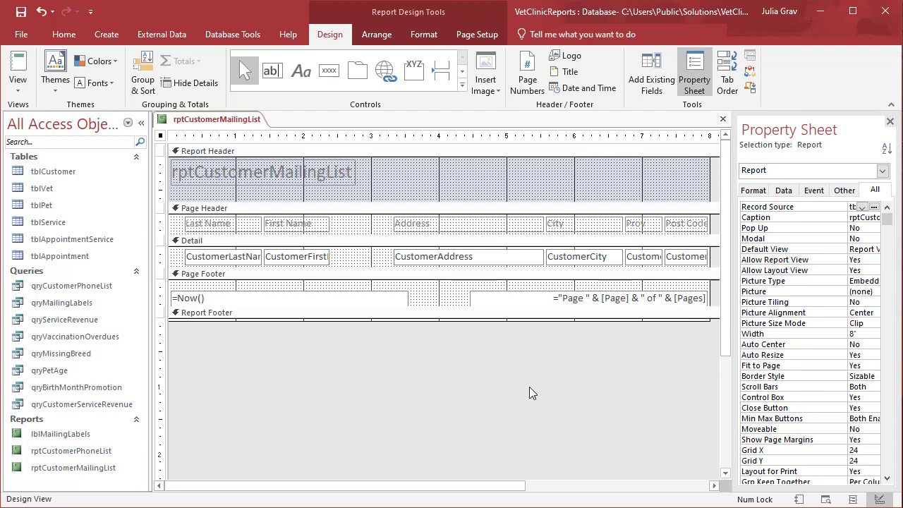
{"action": "left_click", "coordinate": [316, 174]}
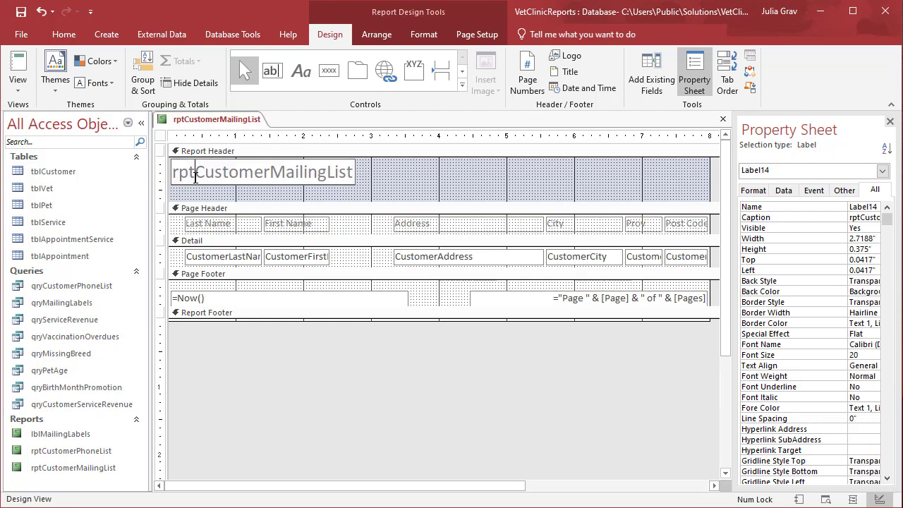
{"action": "key", "text": "BackSpace"}
{"action": "key", "text": "BackSpace"}
{"action": "key", "text": "BackSpace"}
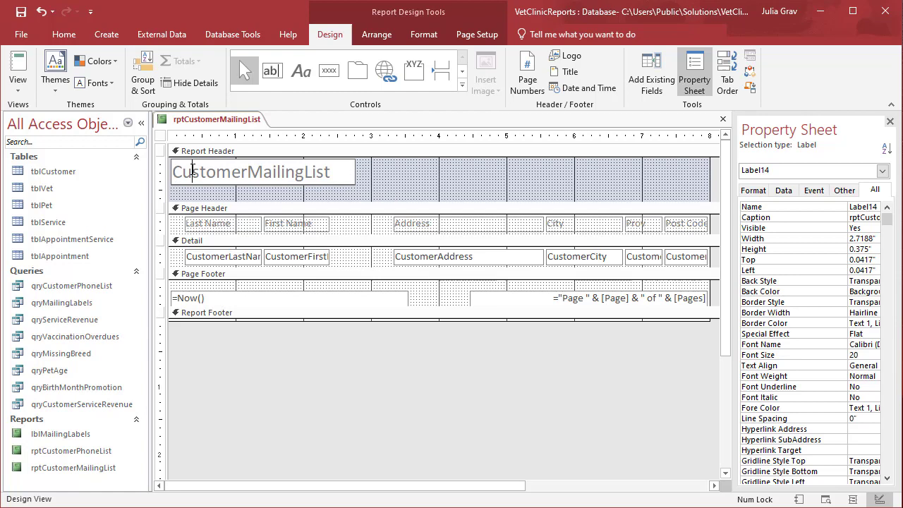
{"action": "key", "text": "Right"}
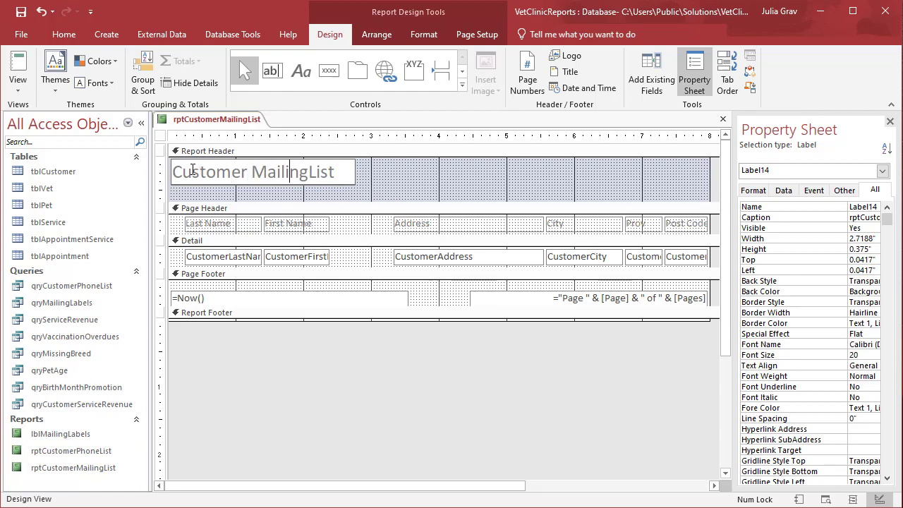
{"action": "left_click", "coordinate": [334, 228]}
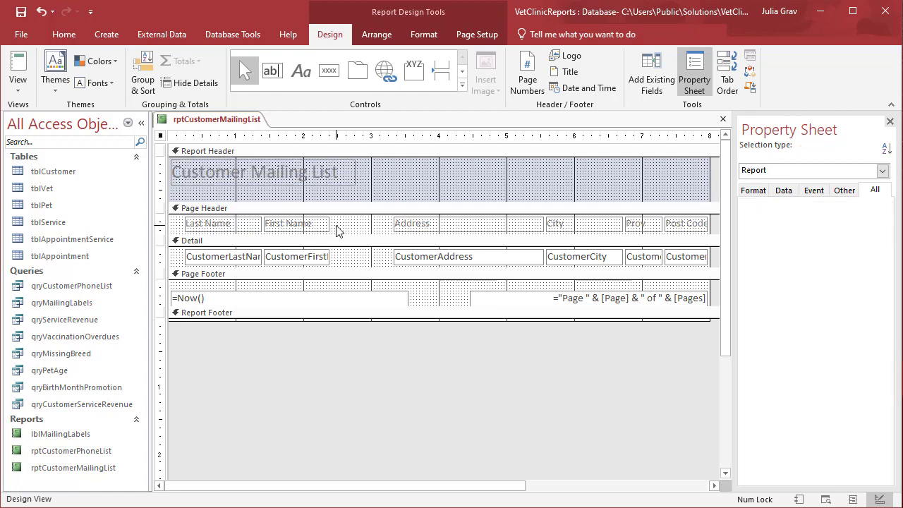
{"action": "left_click", "coordinate": [334, 227]}
{"action": "left_click", "coordinate": [192, 225]}
{"action": "left_click", "coordinate": [177, 233]}
{"action": "left_click", "coordinate": [227, 223]}
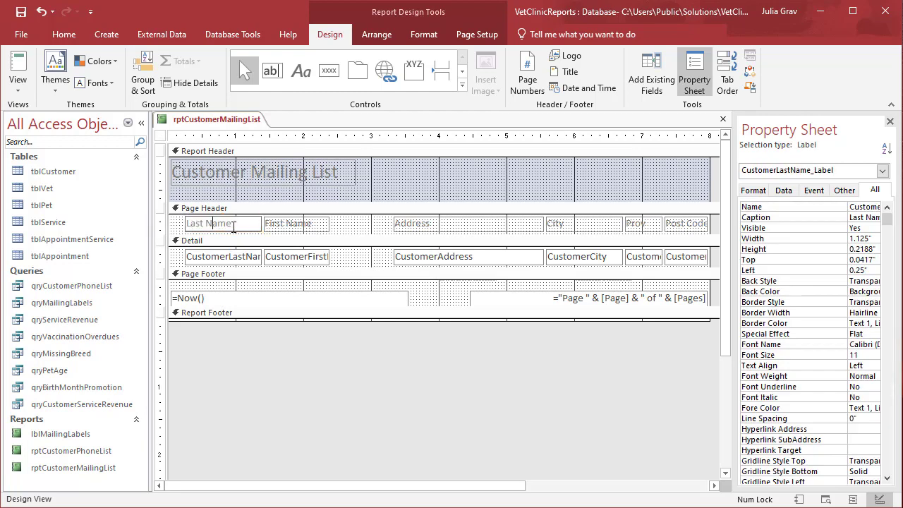
{"action": "left_click", "coordinate": [345, 253]}
{"action": "left_click", "coordinate": [210, 229]}
{"action": "left_click", "coordinate": [289, 224], "text": "shift"}
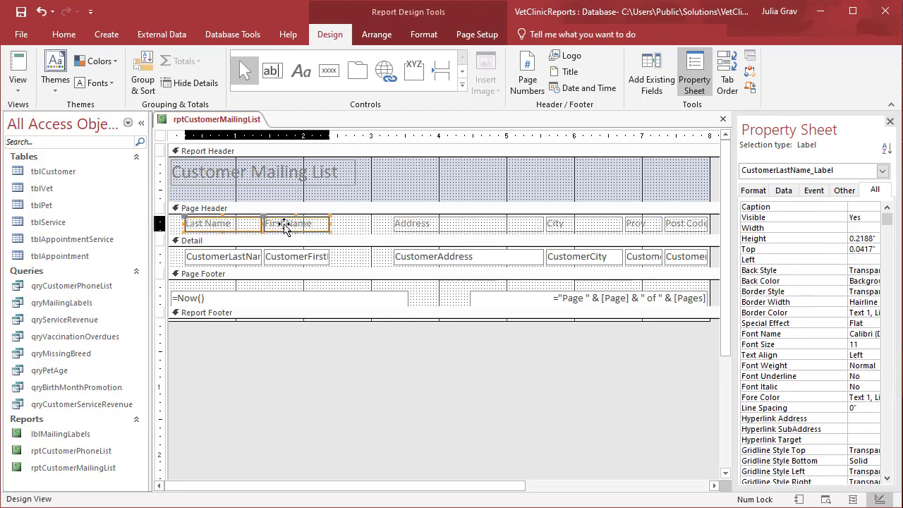
{"action": "left_click", "coordinate": [494, 224], "text": "shift"}
{"action": "left_click", "coordinate": [589, 224], "text": "shift"}
{"action": "left_click", "coordinate": [656, 228]}
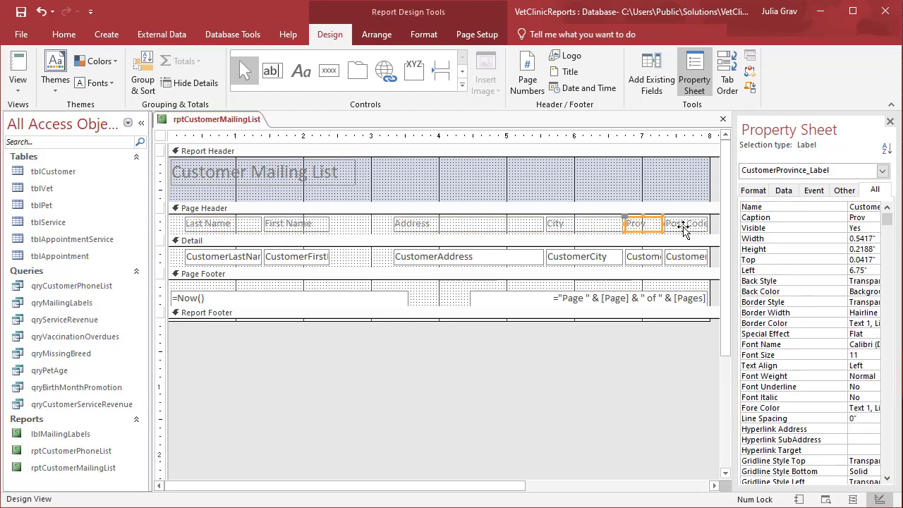
{"action": "left_click", "coordinate": [674, 224]}
{"action": "left_click", "coordinate": [175, 228]}
{"action": "left_click_drag", "start_coordinate": [176, 227], "coordinate": [699, 259]}
{"action": "left_click", "coordinate": [181, 222]}
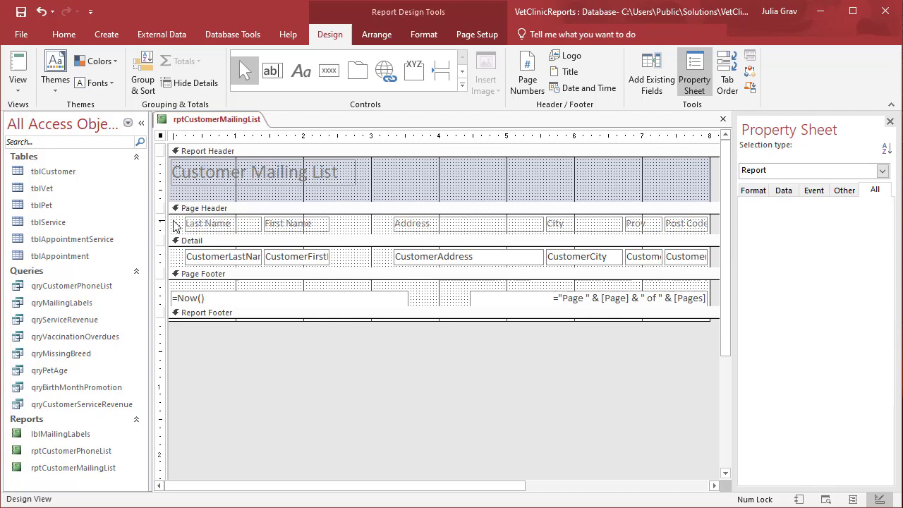
Step: Select all the Page Header labels and Detail text boxes and align them to the grid
{"action": "left_click_drag", "start_coordinate": [181, 223], "coordinate": [687, 261]}
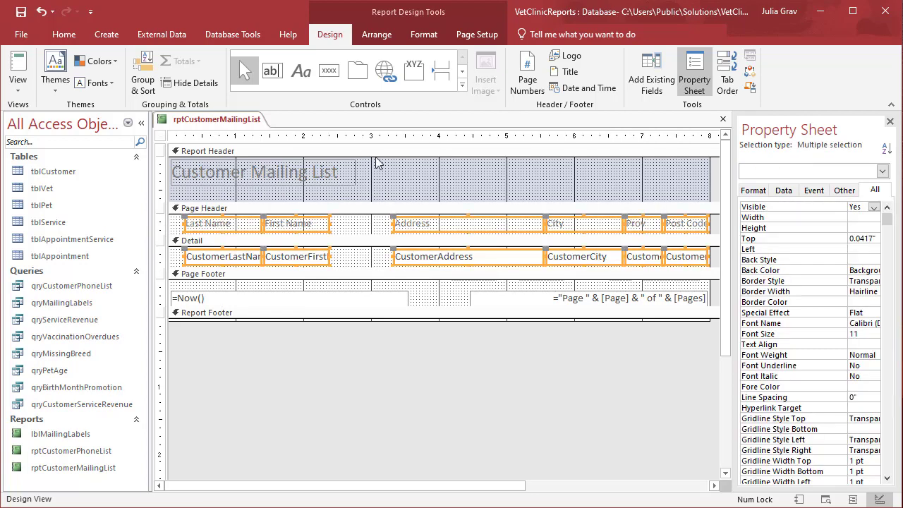
{"action": "left_click", "coordinate": [377, 33]}
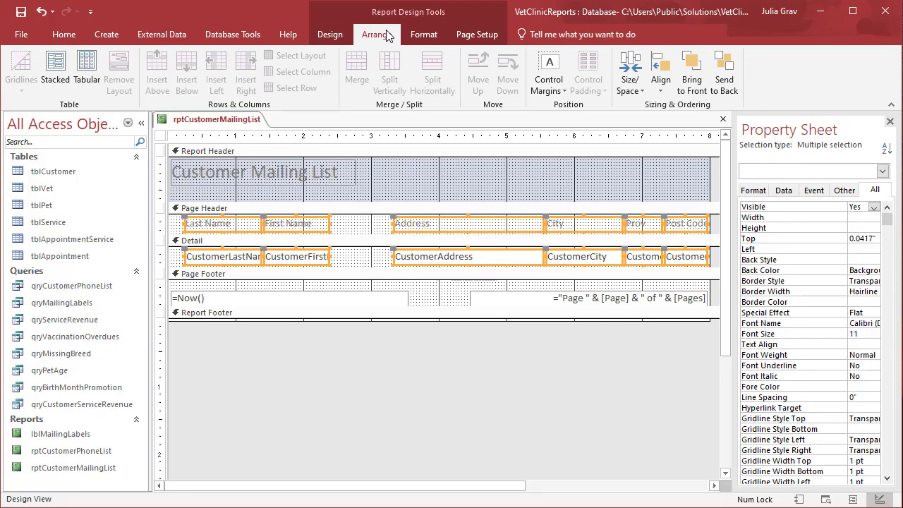
{"action": "left_click", "coordinate": [662, 89]}
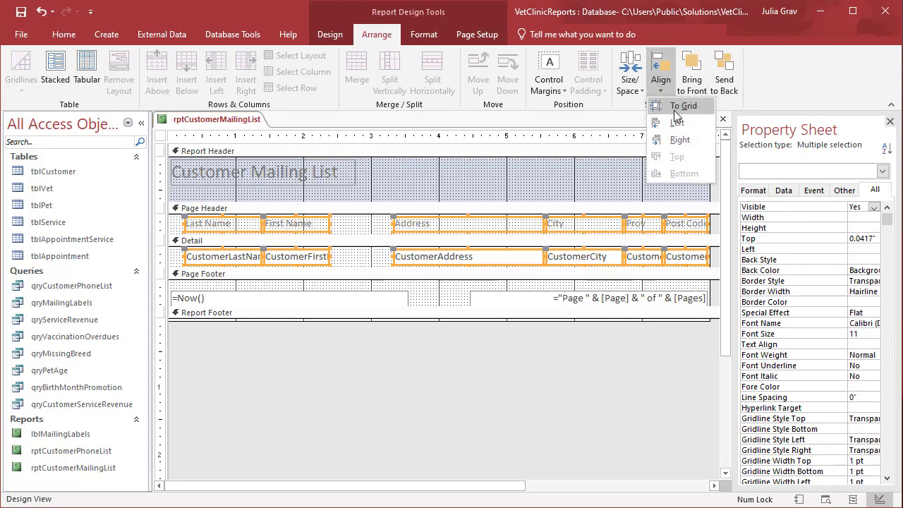
{"action": "left_click", "coordinate": [673, 110]}
Step: Size the selected heading labels and Detail text boxes to fit
{"action": "left_click", "coordinate": [662, 89]}
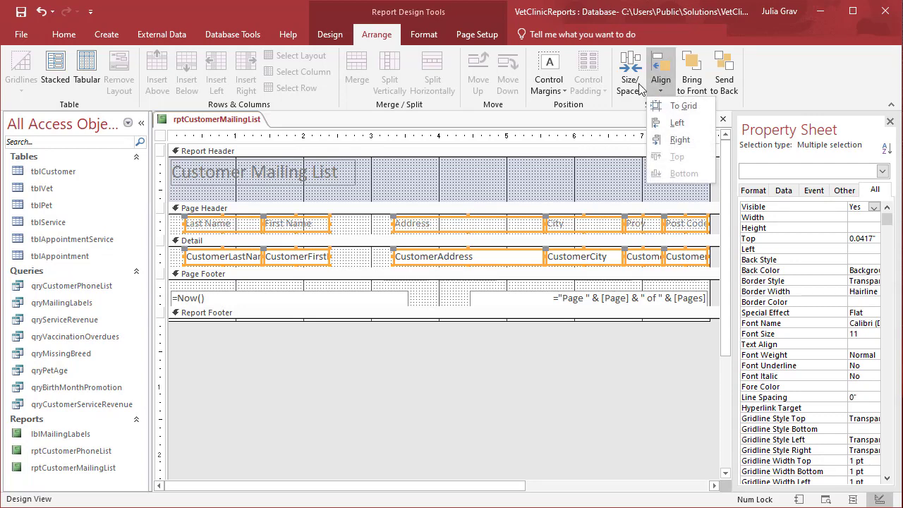
{"action": "left_click", "coordinate": [631, 79]}
{"action": "left_click", "coordinate": [630, 79]}
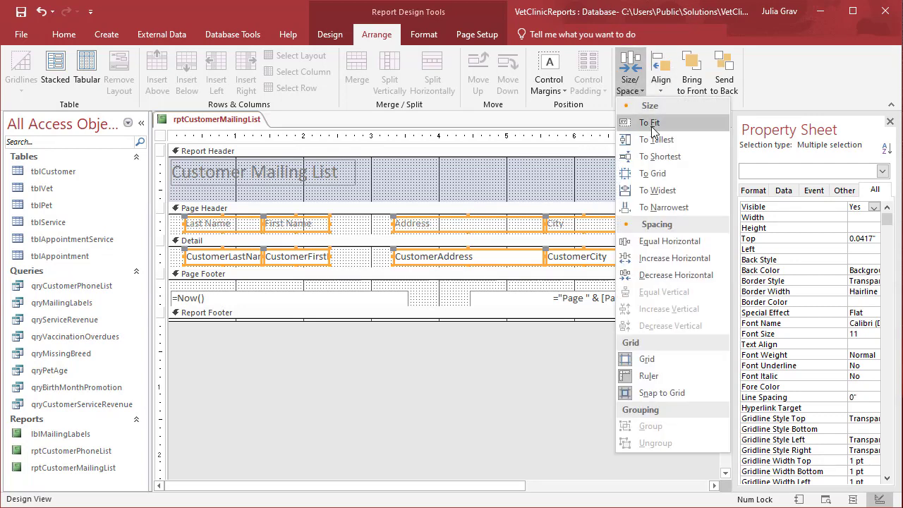
{"action": "left_click", "coordinate": [645, 122]}
Step: Apply equal horizontal spacing to the selected Page Header labels and Detail text boxes
{"action": "left_click", "coordinate": [633, 90]}
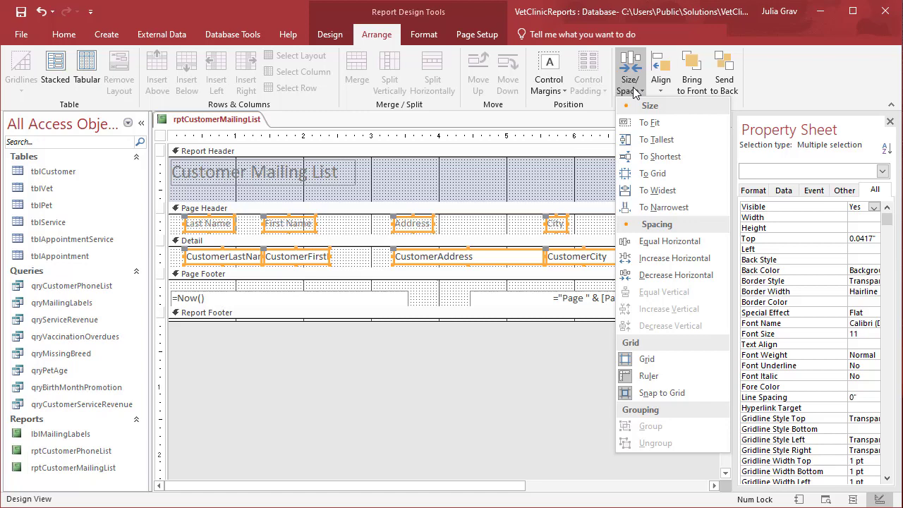
{"action": "left_click", "coordinate": [650, 242]}
{"action": "left_click", "coordinate": [649, 241]}
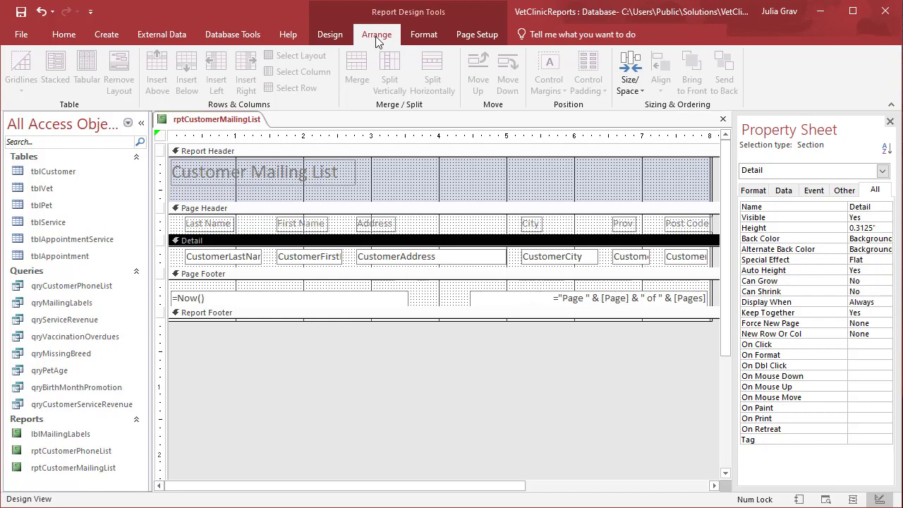
{"action": "left_click", "coordinate": [630, 85]}
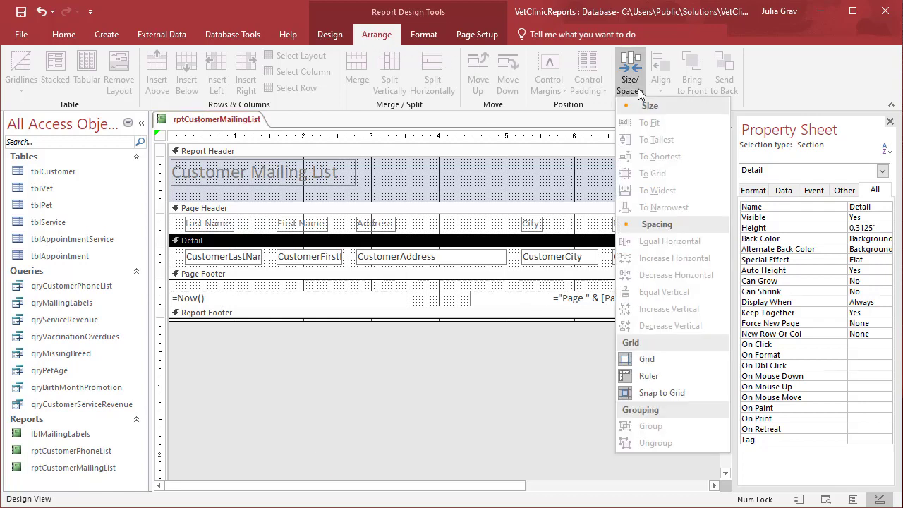
{"action": "left_click", "coordinate": [175, 232]}
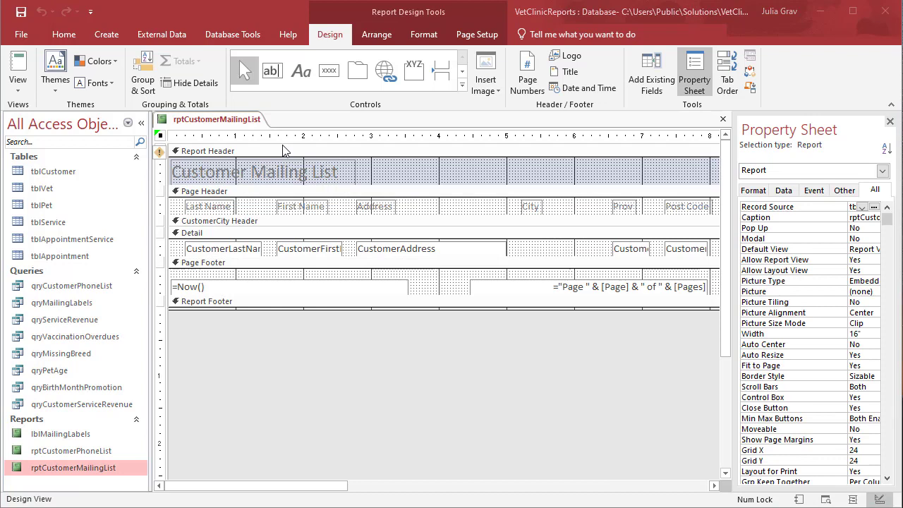
Step: Save rptCustomerMailingList and display its grouping and sorting settings
{"action": "right_click", "coordinate": [235, 122]}
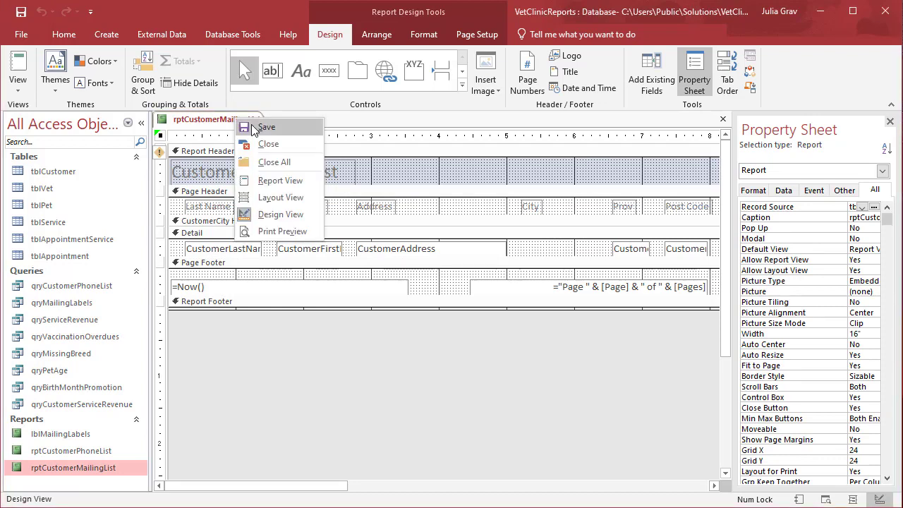
{"action": "left_click", "coordinate": [266, 127]}
{"action": "left_click", "coordinate": [143, 70]}
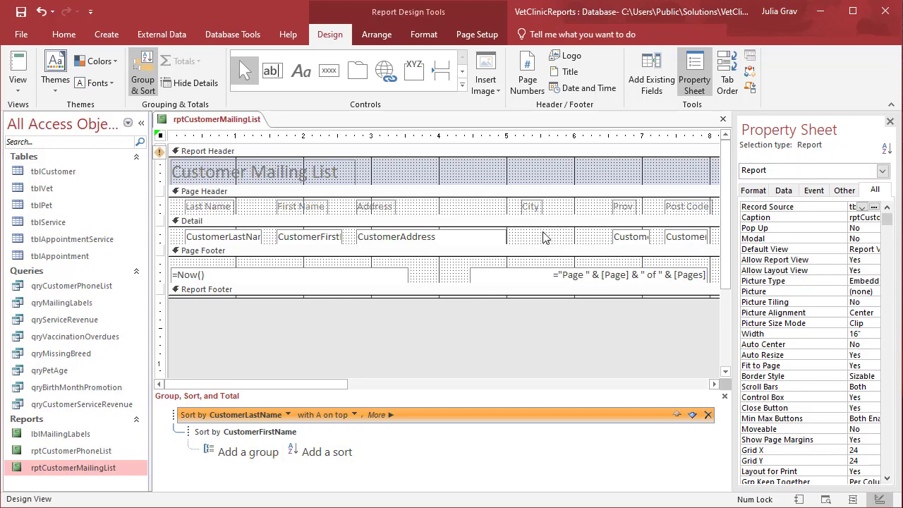
Step: Add the existing CustomerCity field to the Detail section below the other text boxes
{"action": "left_click", "coordinate": [650, 79]}
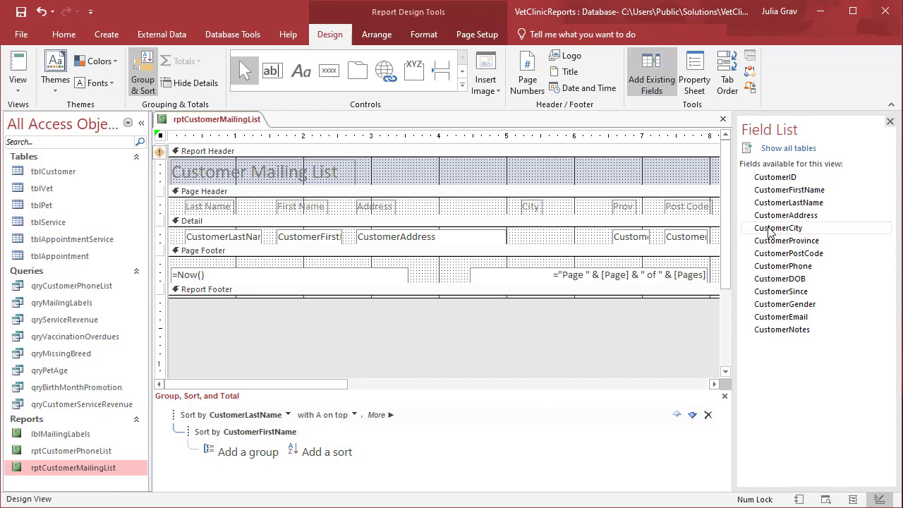
{"action": "left_click_drag", "start_coordinate": [770, 233], "coordinate": [268, 326]}
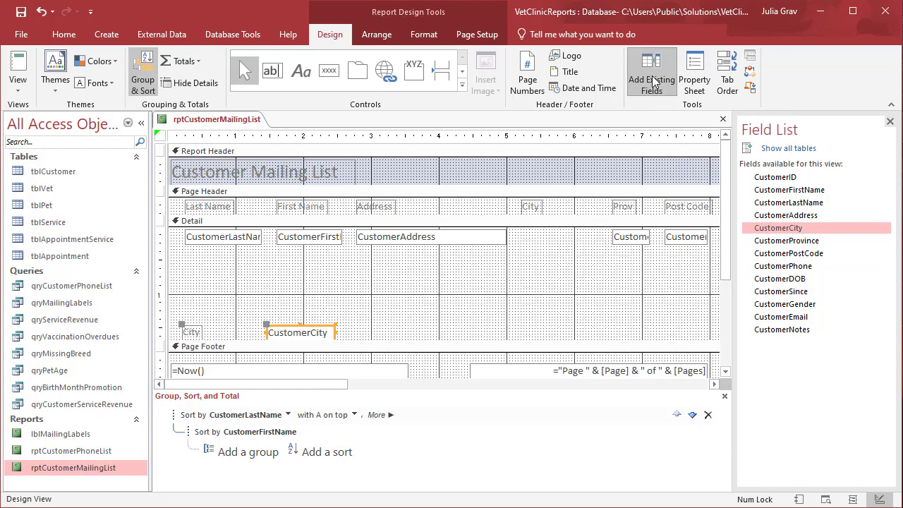
Step: Delete the newly added CustomerCity text box with its label, and undo the deletion
{"action": "left_click", "coordinate": [310, 333]}
{"action": "key", "text": "Delete"}
{"action": "key", "text": "F4"}
{"action": "left_click", "coordinate": [529, 240]}
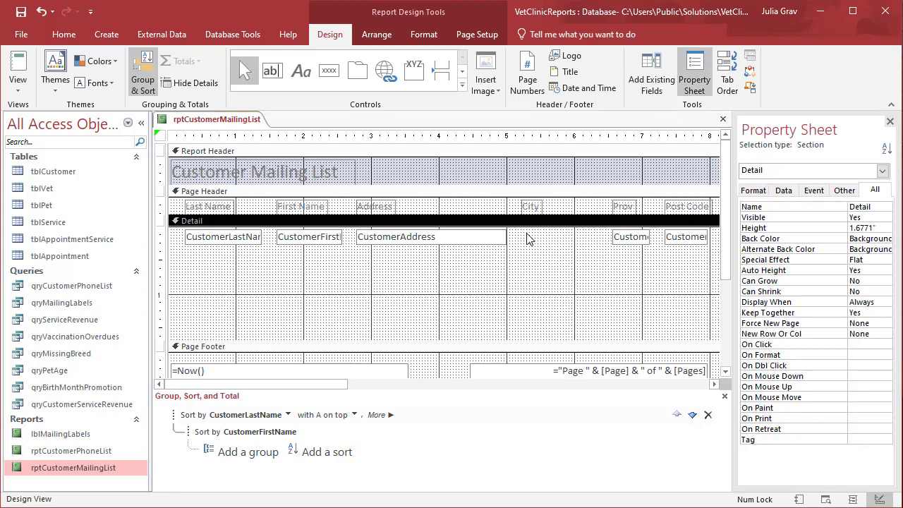
{"action": "key", "text": "ctrl+z"}
Step: Move the CustomerCity text box with its label beneath the City heading, and reduce the Detail section's height to about 0.54"
{"action": "left_click_drag", "start_coordinate": [327, 238], "coordinate": [585, 241]}
{"action": "left_click", "coordinate": [214, 321]}
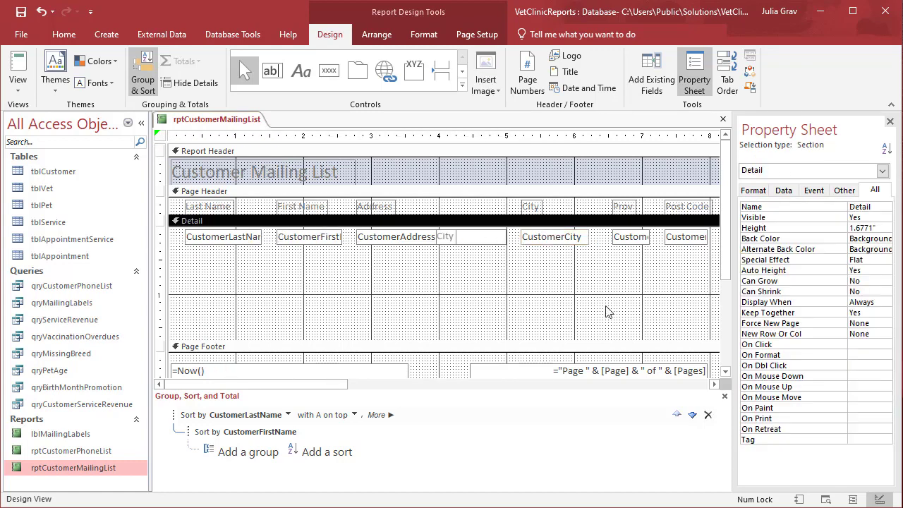
{"action": "left_click_drag", "start_coordinate": [327, 337], "coordinate": [345, 262]}
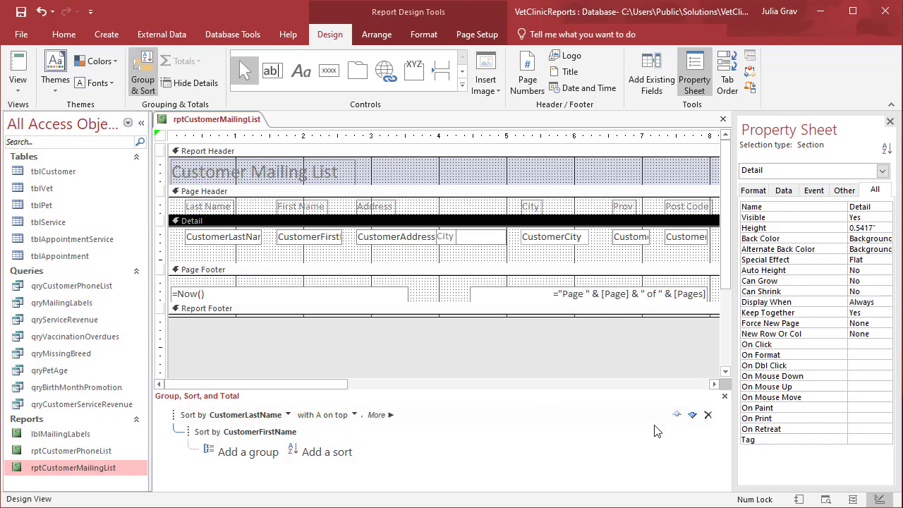
Step: Remove the CustomerLastName and CustomerFirstName sort levels and group the report on CustomerCity
{"action": "left_click", "coordinate": [708, 416]}
{"action": "left_click", "coordinate": [708, 416]}
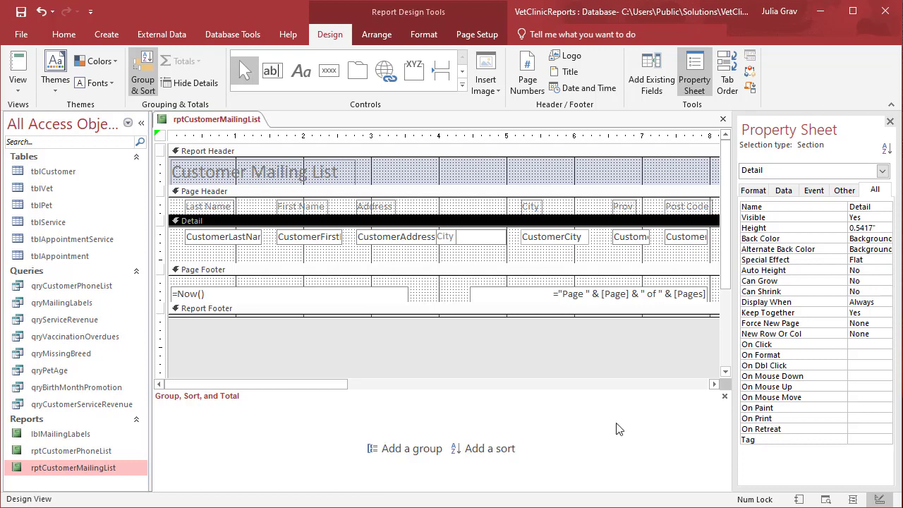
{"action": "left_click", "coordinate": [395, 453]}
{"action": "left_click", "coordinate": [265, 416]}
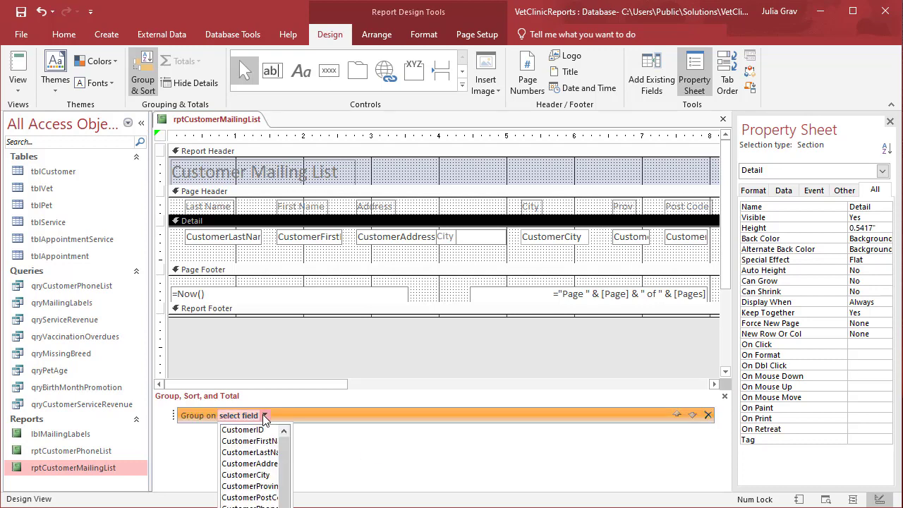
{"action": "left_click", "coordinate": [245, 474]}
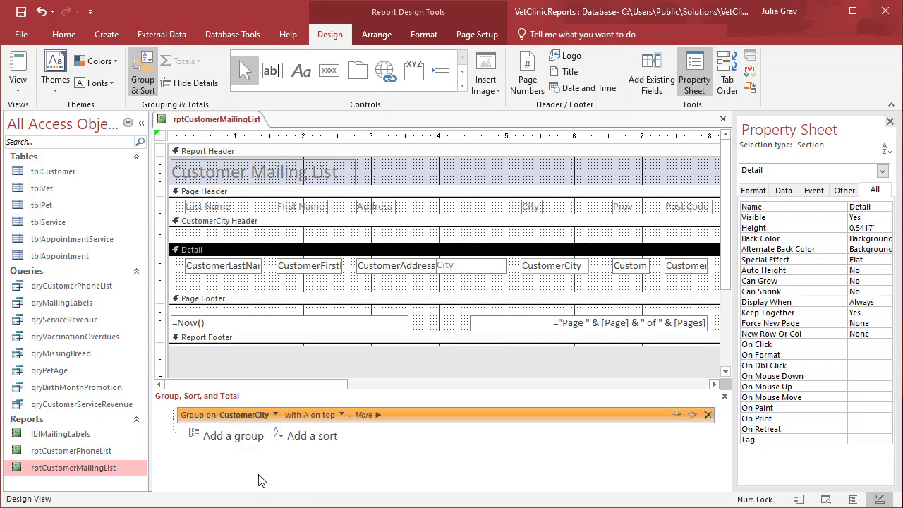
Step: Within the city group, add a sort by CustomerLastName followed by a sort by CustomerFirstName
{"action": "left_click", "coordinate": [284, 439]}
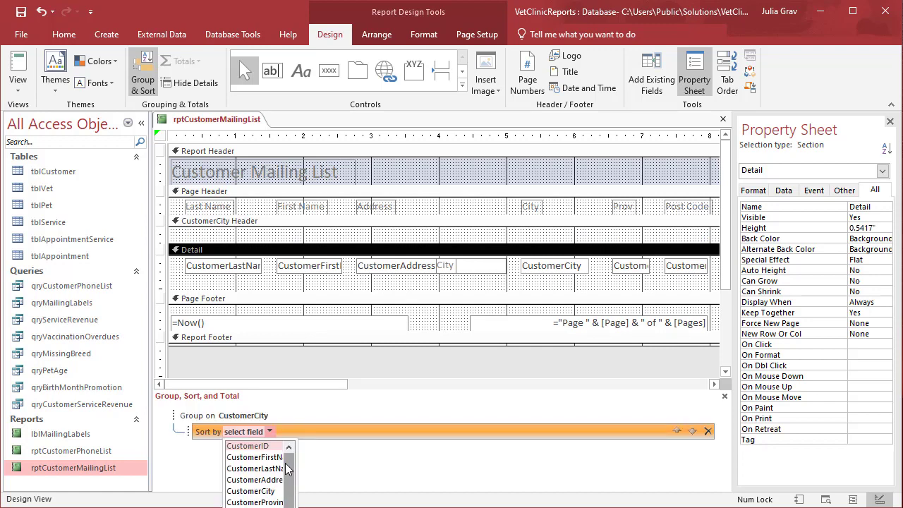
{"action": "left_click", "coordinate": [278, 470]}
{"action": "left_click", "coordinate": [302, 449]}
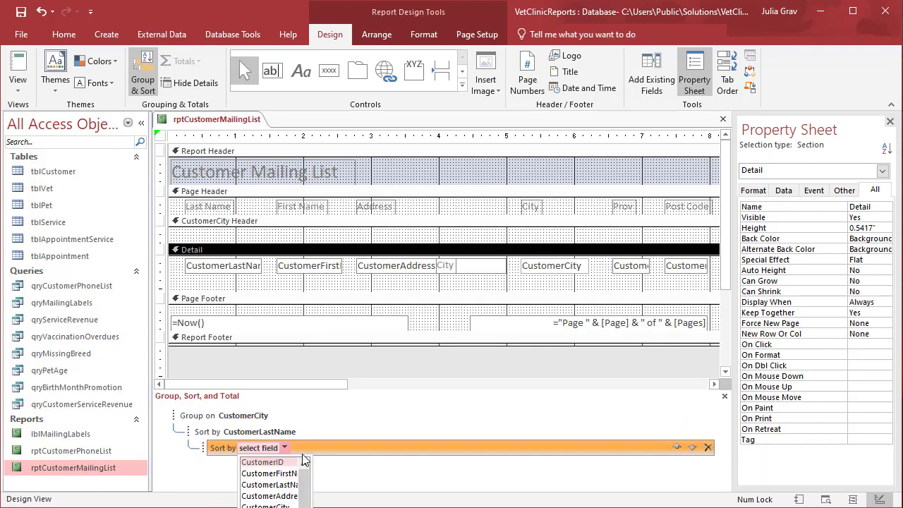
{"action": "left_click", "coordinate": [295, 474]}
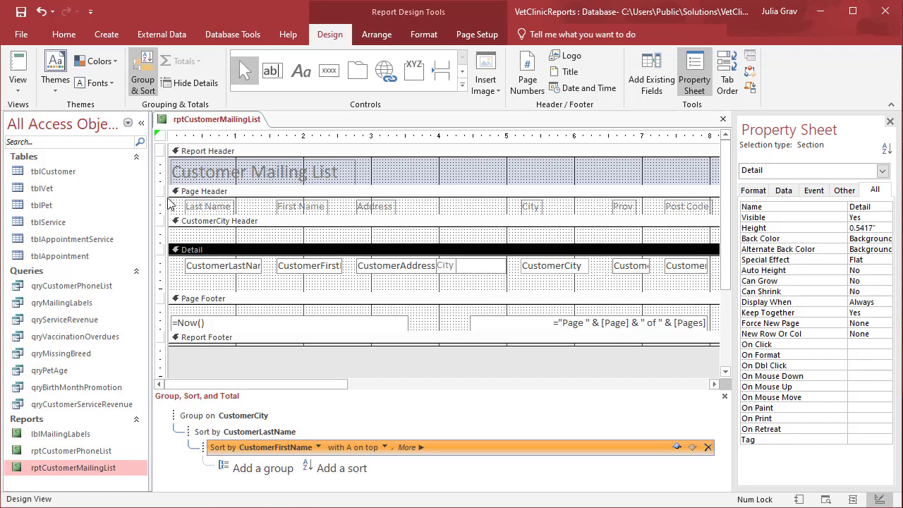
Step: Examine the city grouping and the order of the customer rows in Layout View
{"action": "right_click", "coordinate": [189, 120]}
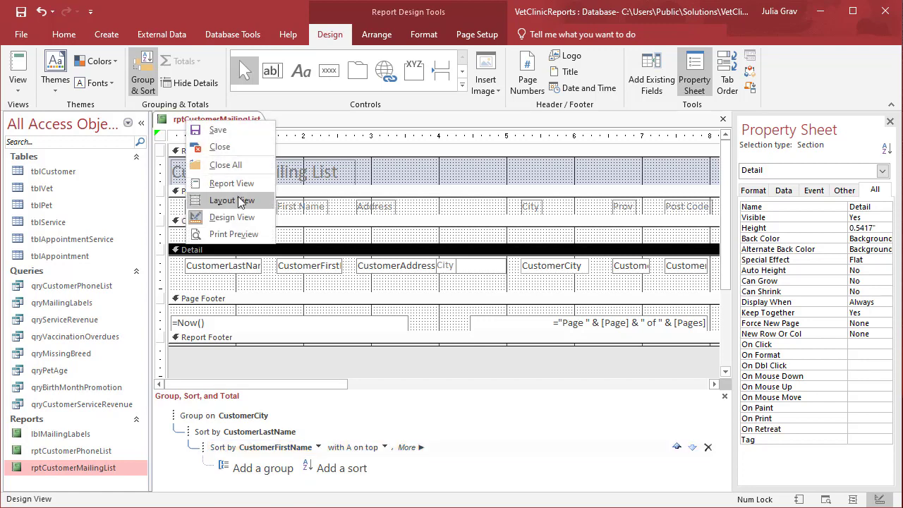
{"action": "left_click", "coordinate": [237, 198]}
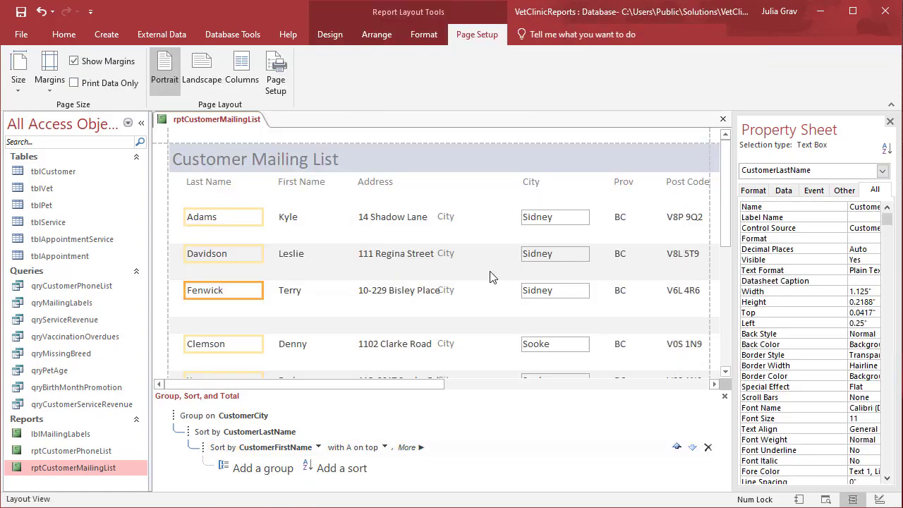
{"action": "scroll", "coordinate": [491, 277], "scroll_direction": "down", "scroll_amount": 6}
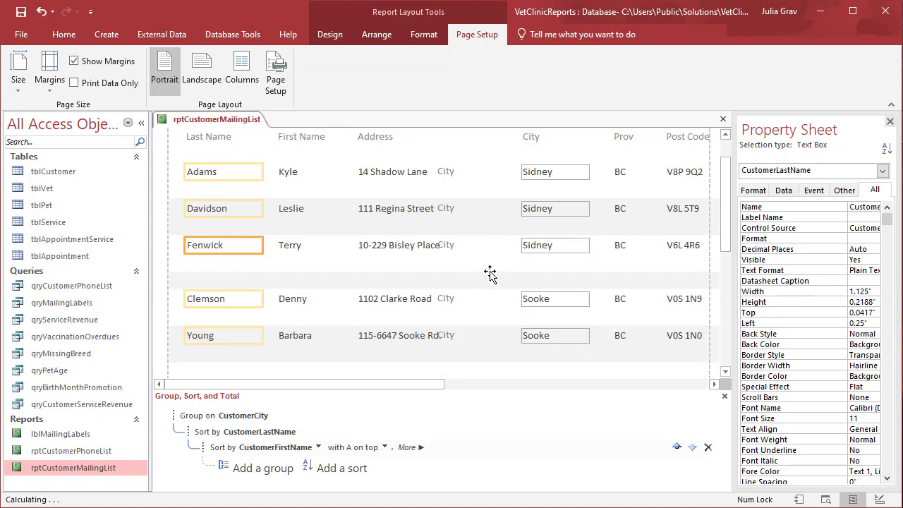
{"action": "scroll", "coordinate": [490, 275], "scroll_direction": "down", "scroll_amount": 8}
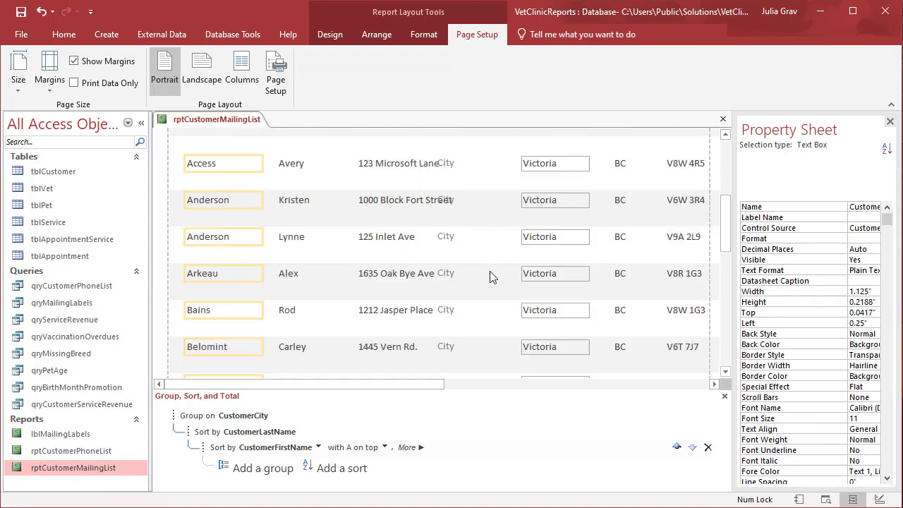
{"action": "scroll", "coordinate": [489, 275], "scroll_direction": "up", "scroll_amount": 3}
{"action": "scroll", "coordinate": [490, 275], "scroll_direction": "up", "scroll_amount": 10}
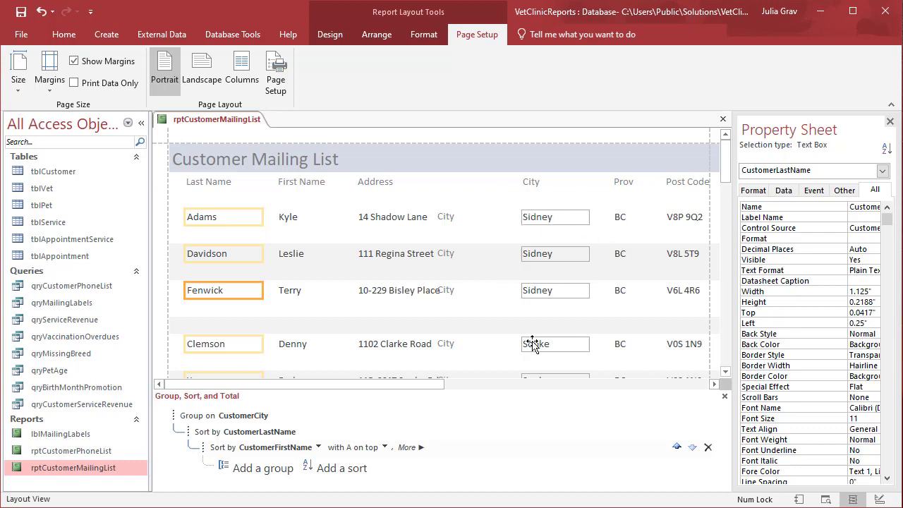
{"action": "scroll", "coordinate": [533, 343], "scroll_direction": "down", "scroll_amount": 2}
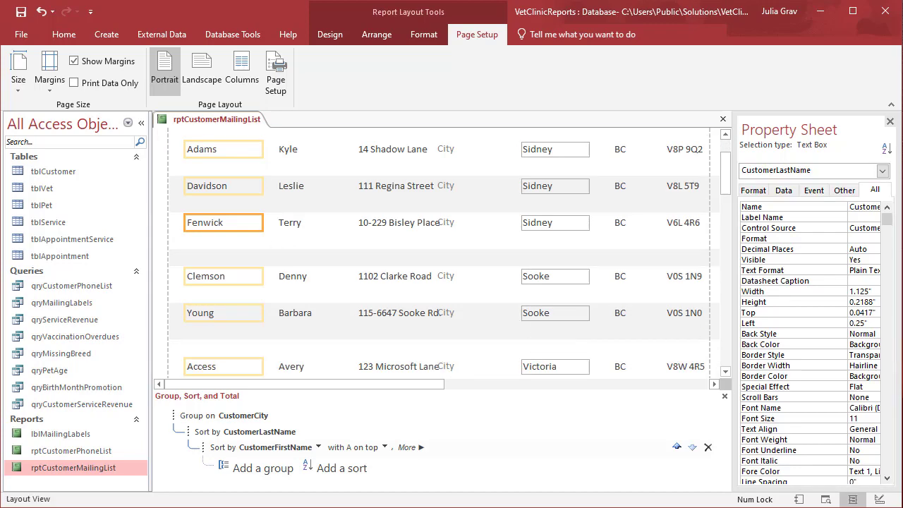
{"action": "left_click", "coordinate": [463, 298]}
Step: Switch the report to Report View and check the title, headings and grouped customer rows
{"action": "right_click", "coordinate": [220, 119]}
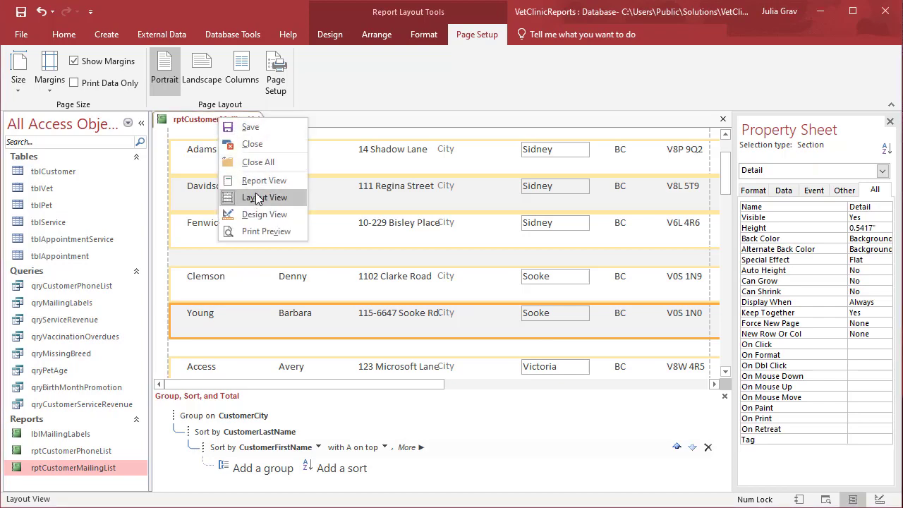
{"action": "left_click", "coordinate": [257, 181]}
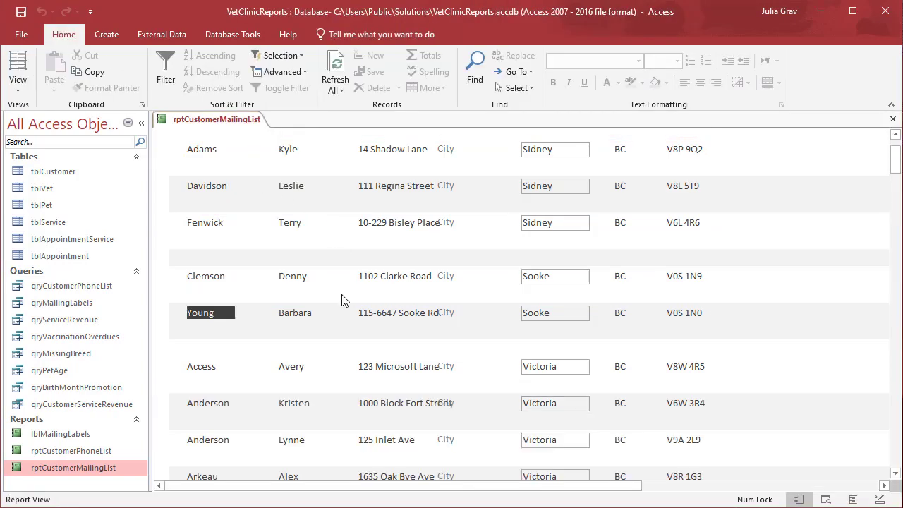
{"action": "scroll", "coordinate": [340, 272], "scroll_direction": "up", "scroll_amount": 2}
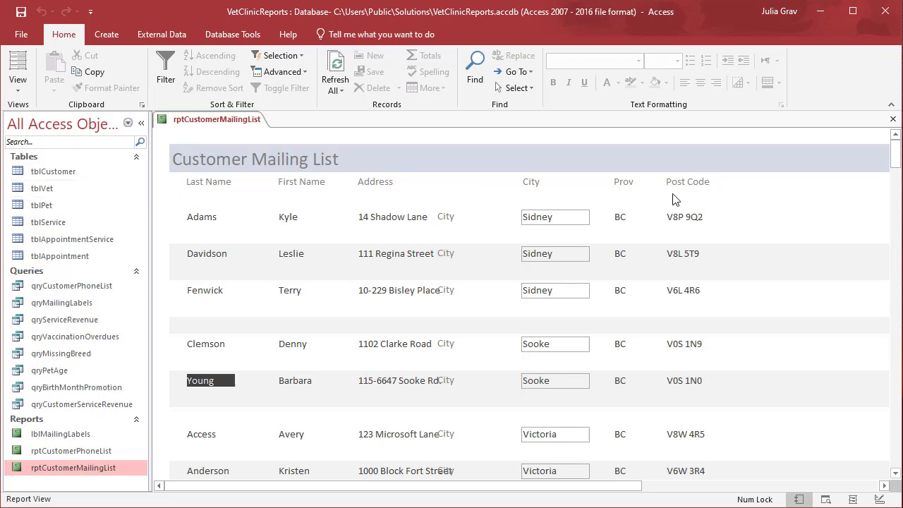
Step: Switch the mailing list report to Layout View
{"action": "right_click", "coordinate": [233, 121]}
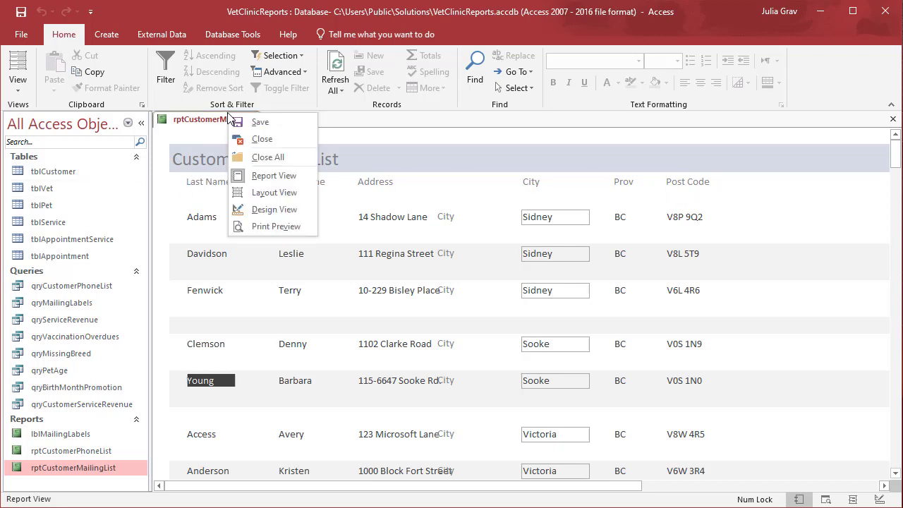
{"action": "left_click", "coordinate": [263, 190]}
{"action": "left_click", "coordinate": [295, 181]}
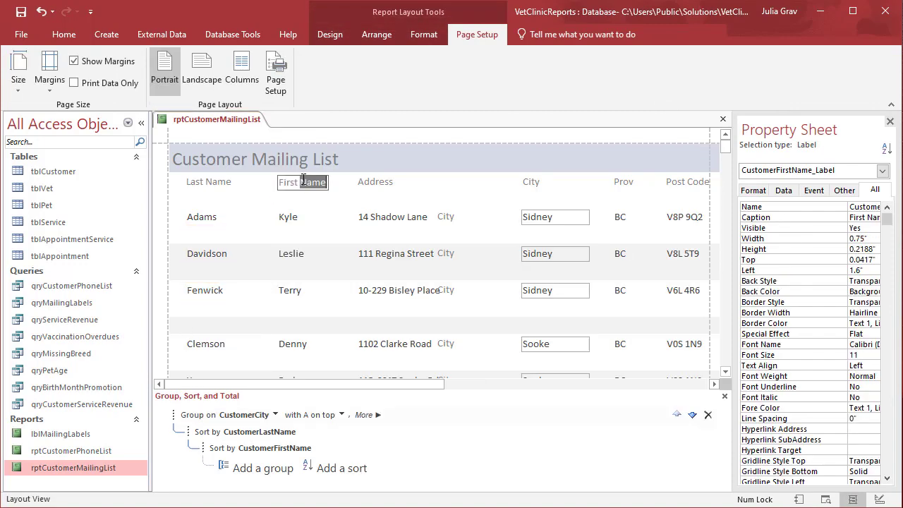
{"action": "left_click", "coordinate": [206, 182]}
{"action": "double_click", "coordinate": [228, 182]}
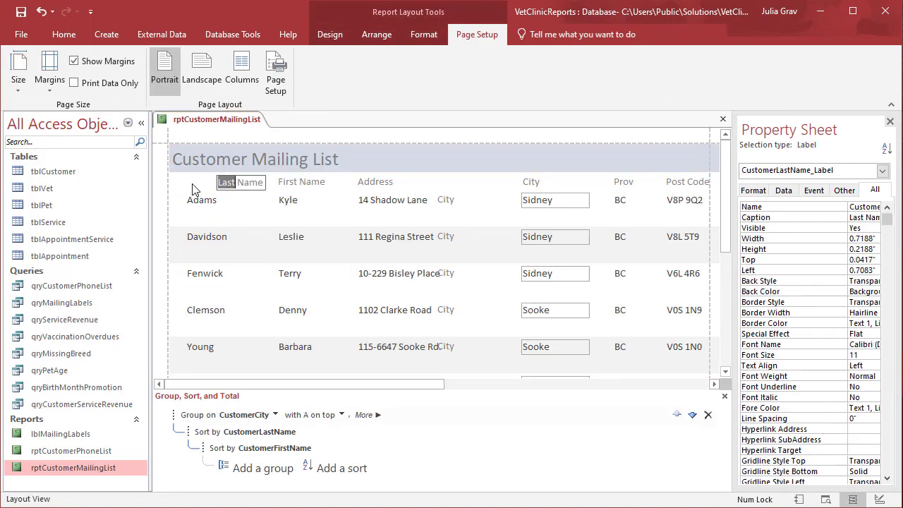
{"action": "key", "text": "ctrl+z"}
{"action": "left_click", "coordinate": [225, 188]}
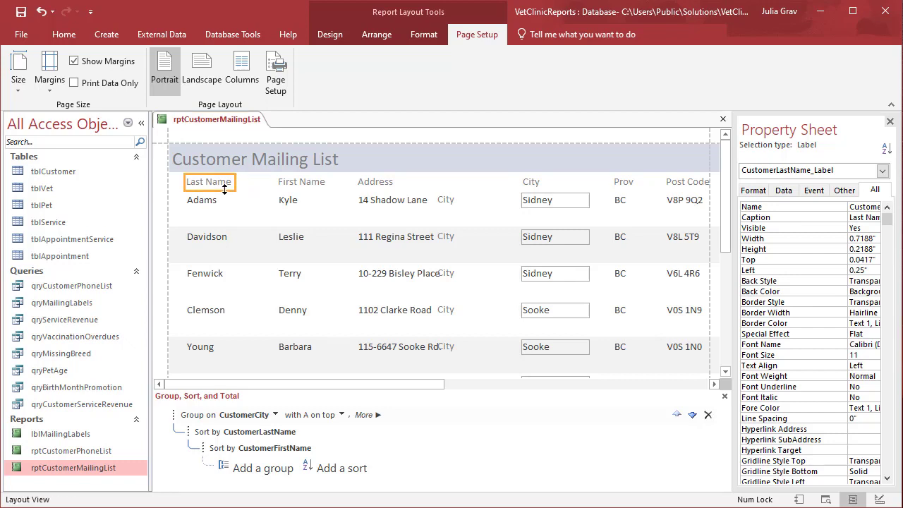
Step: Fill the page header section behind the column headings with black
{"action": "left_click", "coordinate": [176, 188]}
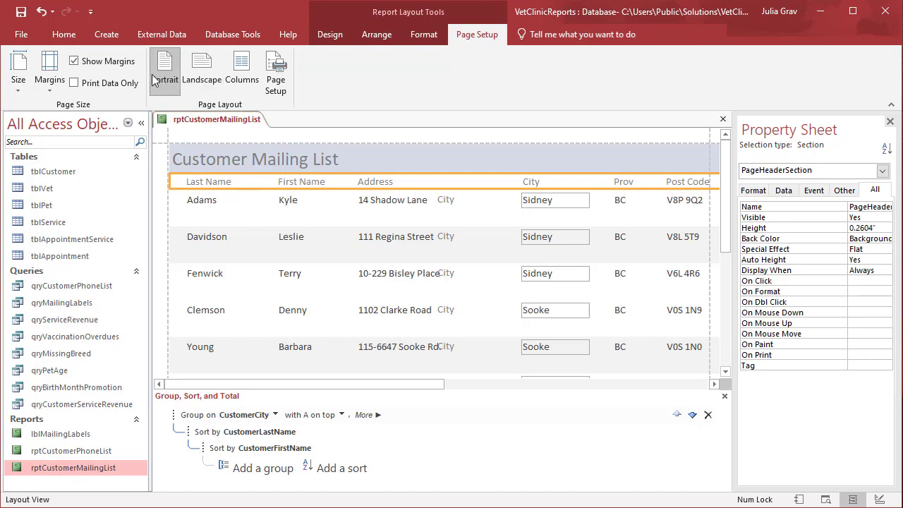
{"action": "scroll", "coordinate": [180, 76], "scroll_direction": "up", "scroll_amount": 1}
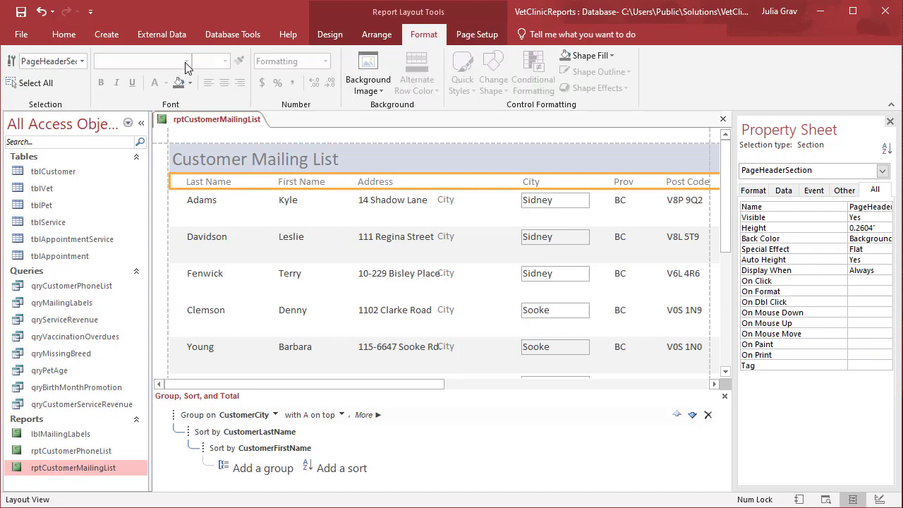
{"action": "left_click", "coordinate": [186, 82]}
{"action": "left_click", "coordinate": [189, 131]}
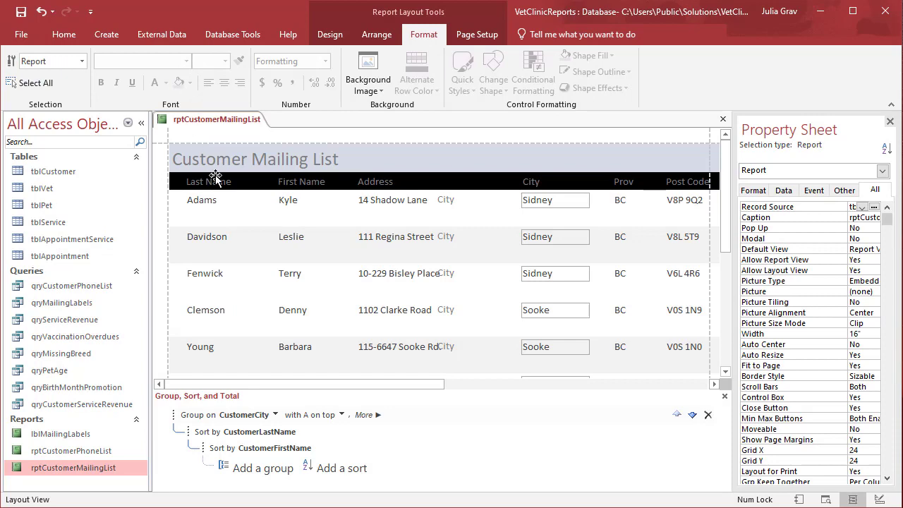
Step: In Design View, set the font color of all six column headings in the page header to white
{"action": "right_click", "coordinate": [198, 125]}
{"action": "left_click", "coordinate": [227, 215]}
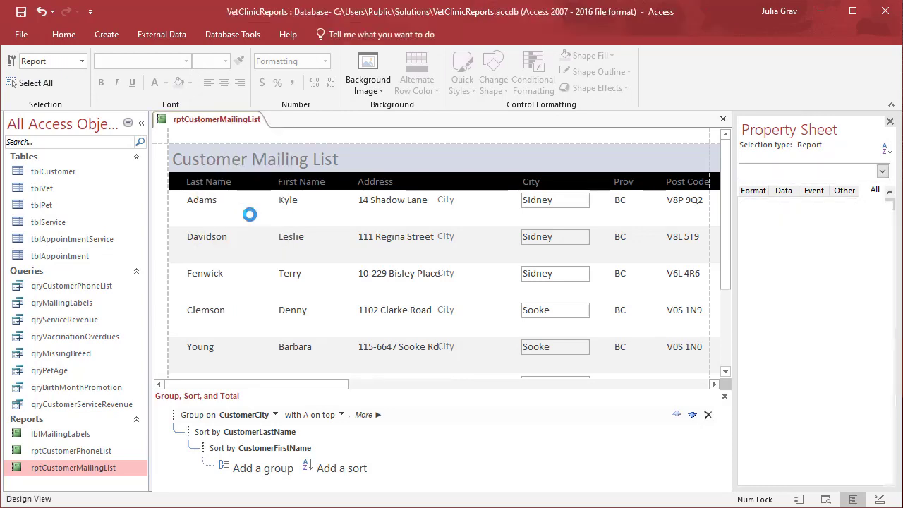
{"action": "left_click", "coordinate": [426, 35]}
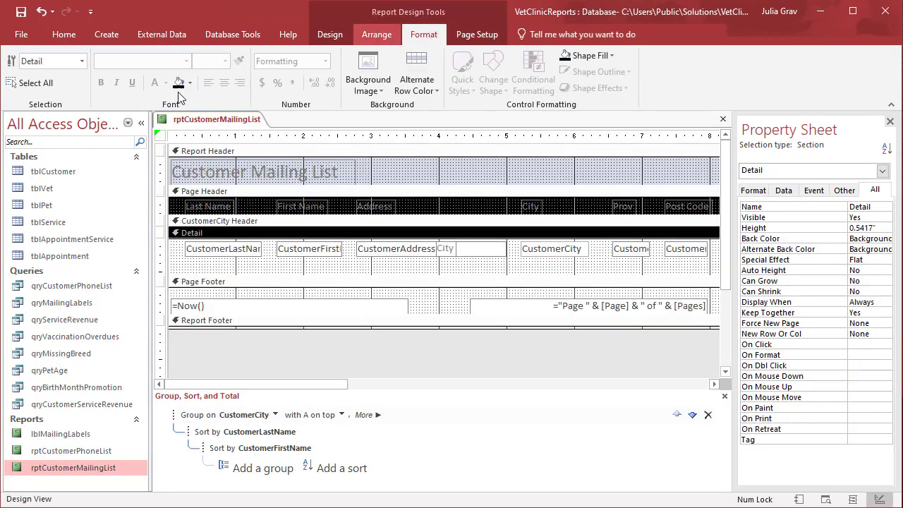
{"action": "left_click", "coordinate": [212, 206]}
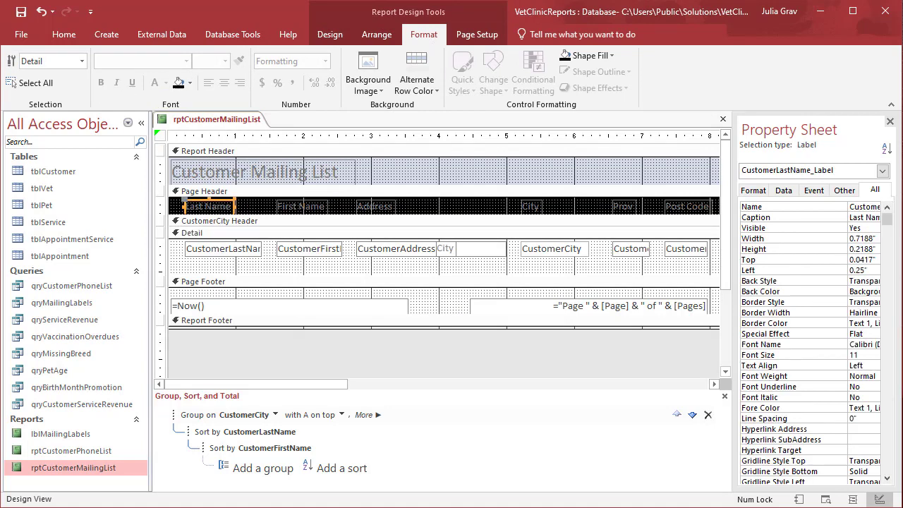
{"action": "left_click", "coordinate": [177, 206]}
{"action": "mouse_move", "coordinate": [177, 205]}
{"action": "left_mouse_down"}
{"action": "mouse_move", "coordinate": [356, 215]}
{"action": "mouse_move", "coordinate": [512, 204]}
{"action": "mouse_move", "coordinate": [718, 211]}
{"action": "mouse_move", "coordinate": [683, 193]}
{"action": "left_mouse_up"}
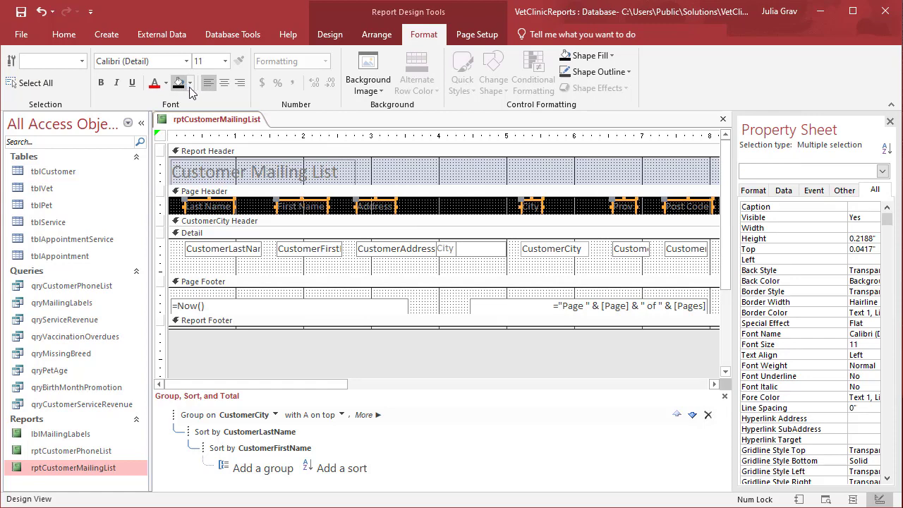
{"action": "left_click", "coordinate": [159, 84]}
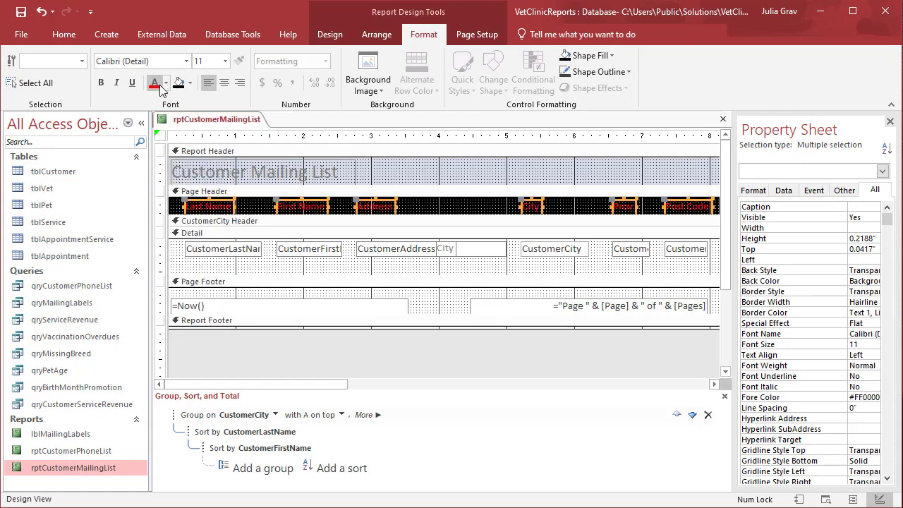
{"action": "left_click", "coordinate": [166, 83]}
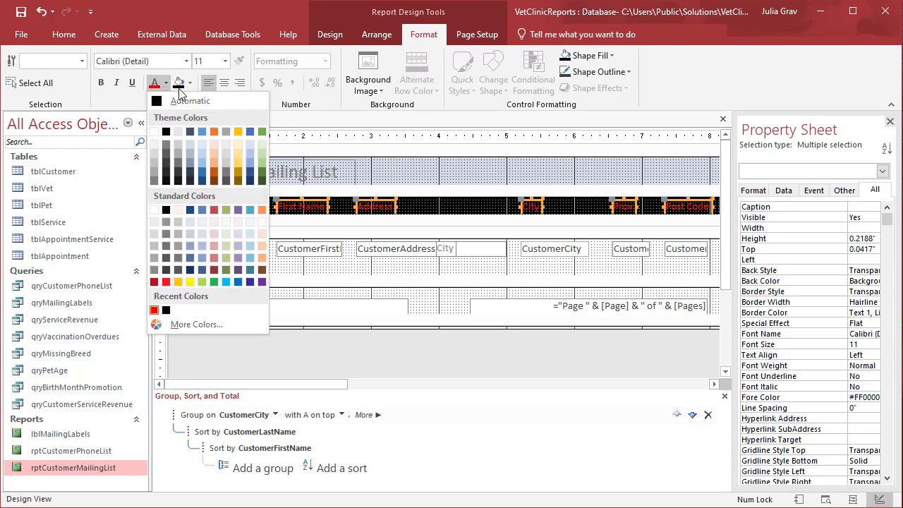
{"action": "left_click", "coordinate": [155, 132]}
{"action": "left_click", "coordinate": [158, 136]}
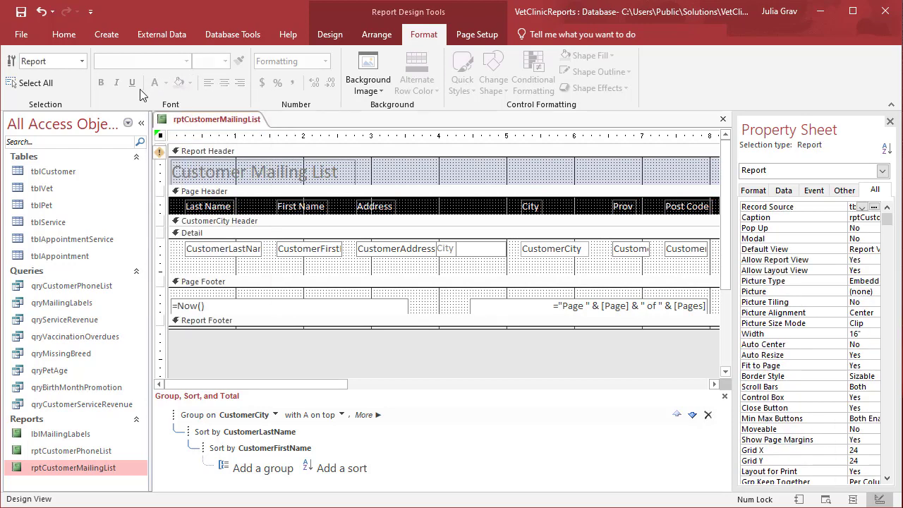
Step: Make the six column headings in the page header bold with a font size of 13
{"action": "left_click", "coordinate": [178, 210]}
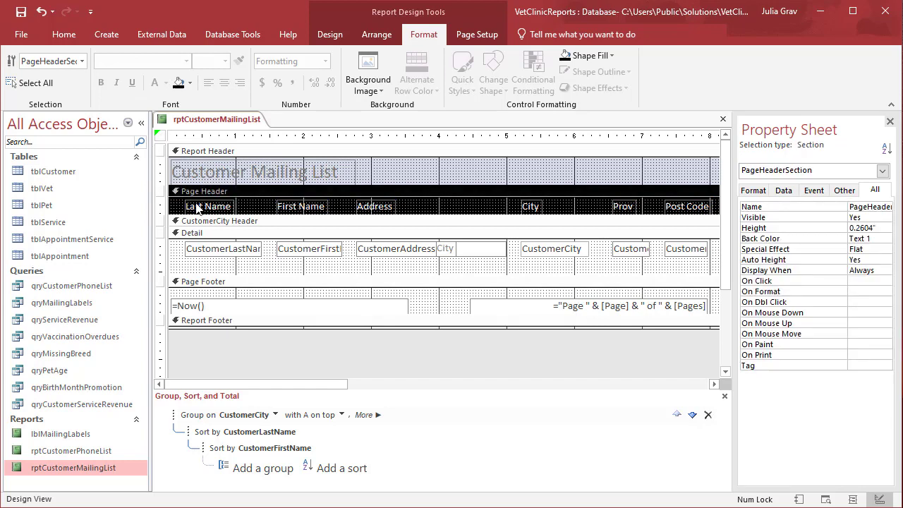
{"action": "left_click_drag", "start_coordinate": [207, 209], "coordinate": [698, 201]}
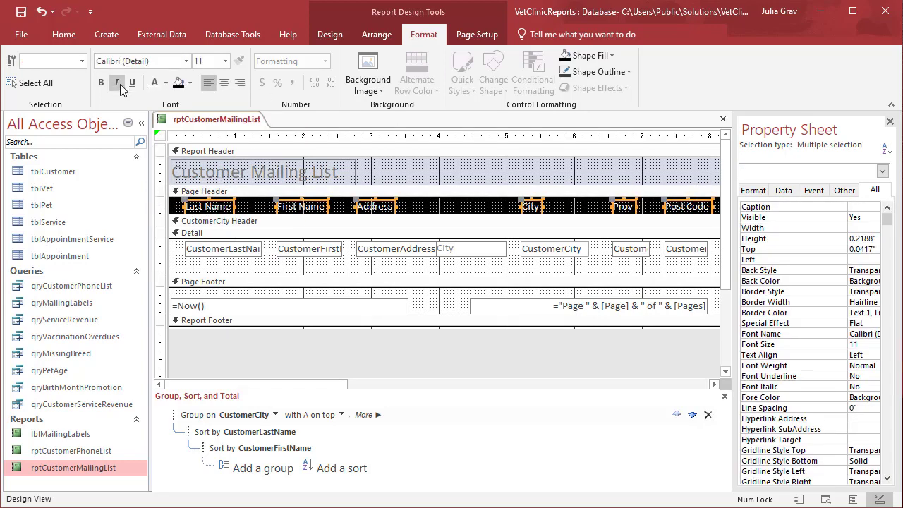
{"action": "left_click", "coordinate": [103, 83]}
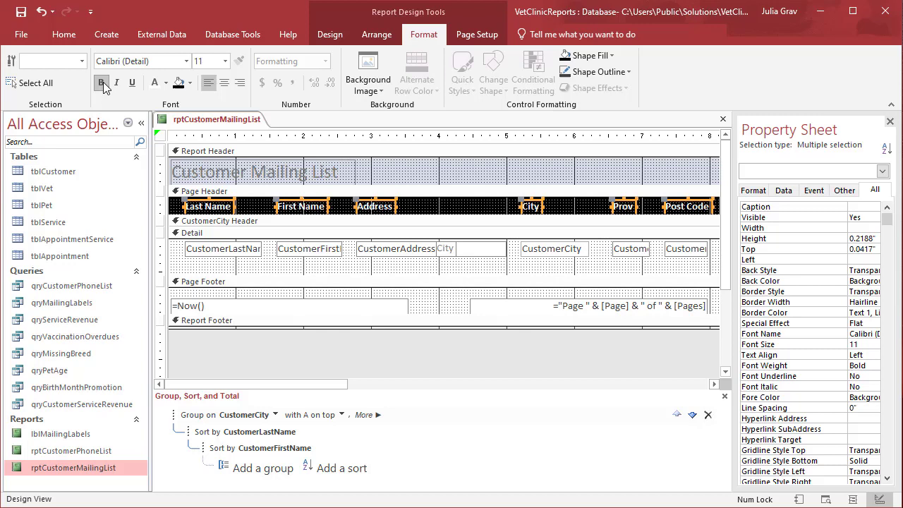
{"action": "left_click", "coordinate": [211, 62]}
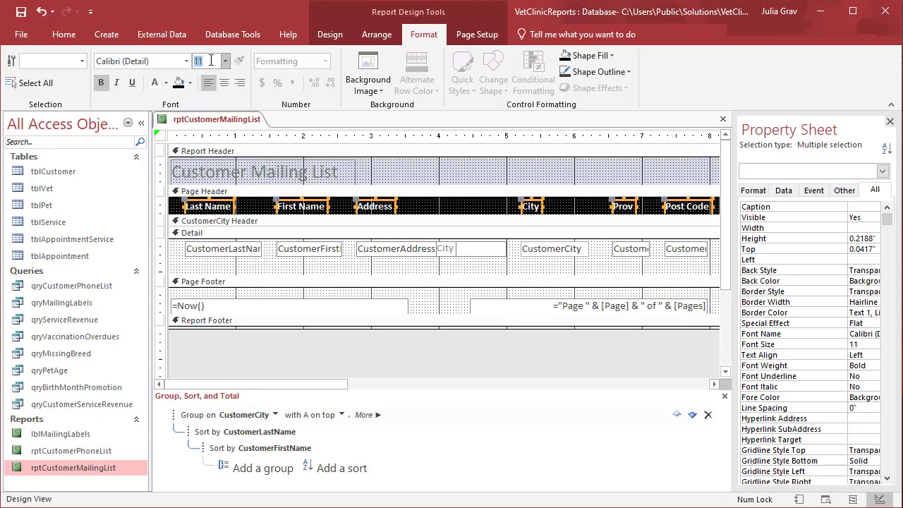
{"action": "key", "text": "Return"}
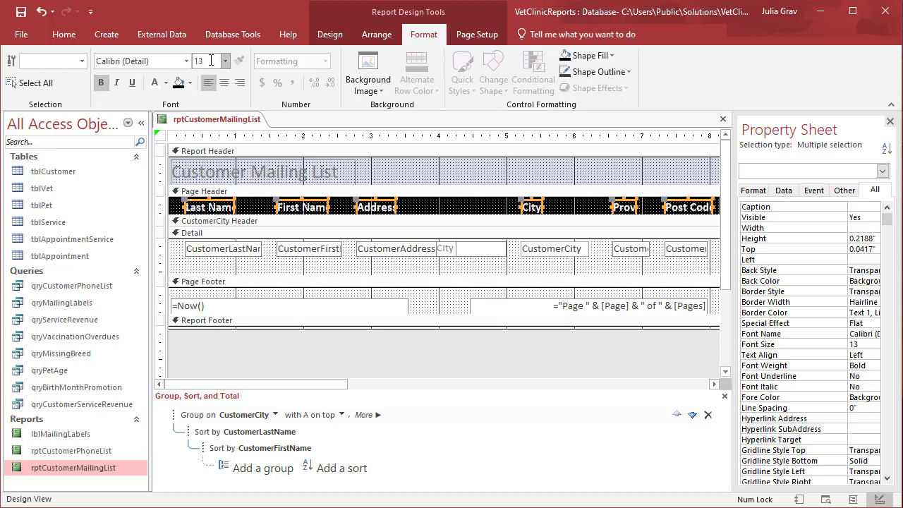
Step: In Layout View, check whether the enlarged column headings fit within their labels
{"action": "right_click", "coordinate": [238, 120]}
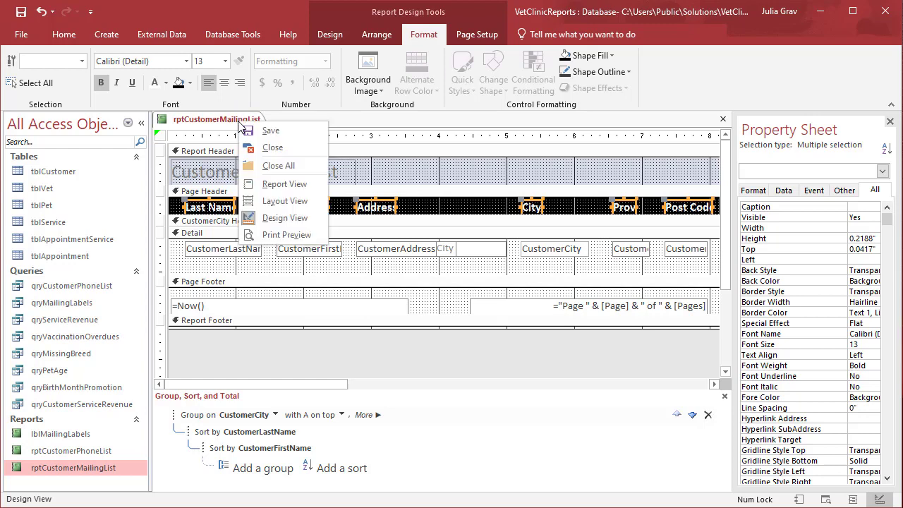
{"action": "left_click", "coordinate": [279, 201]}
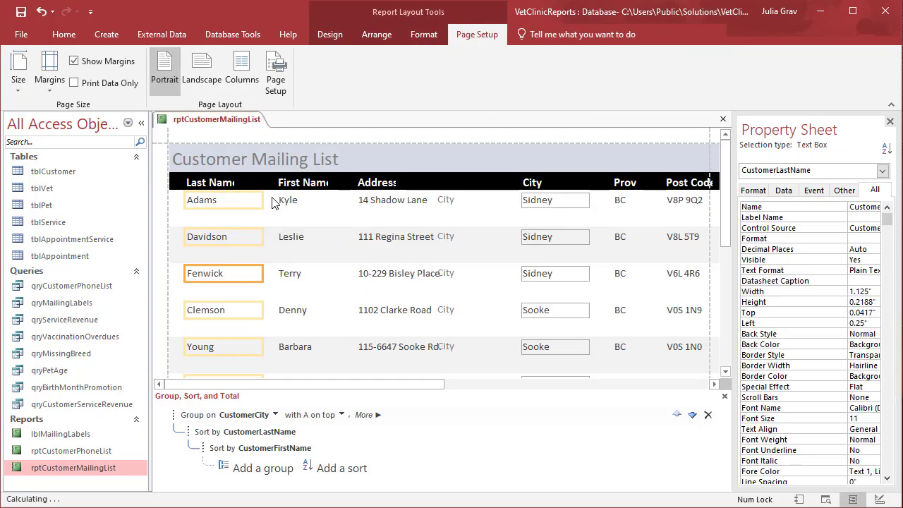
{"action": "left_click", "coordinate": [388, 183]}
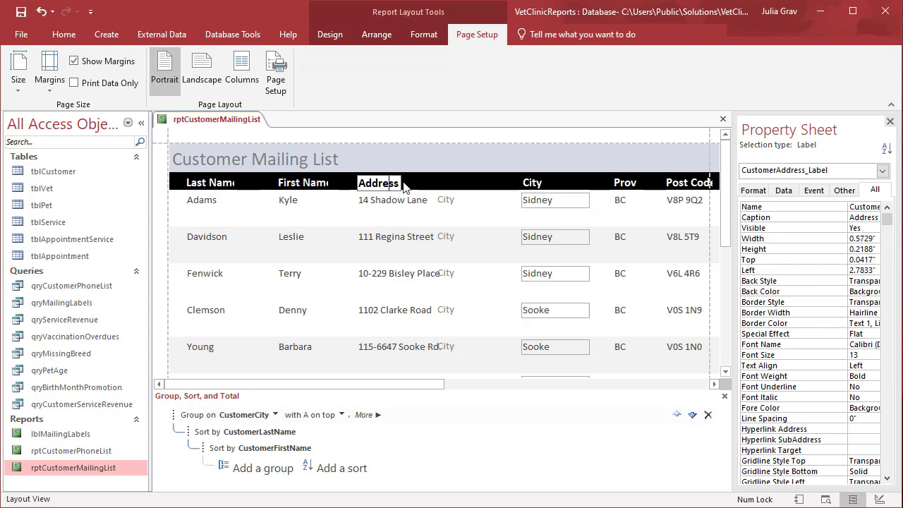
{"action": "left_click", "coordinate": [351, 213]}
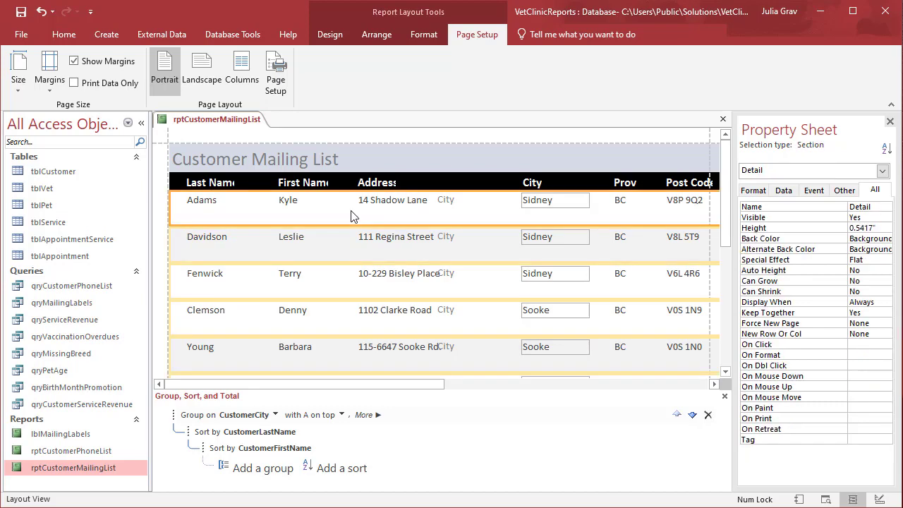
{"action": "left_click", "coordinate": [387, 183]}
{"action": "left_click", "coordinate": [303, 183]}
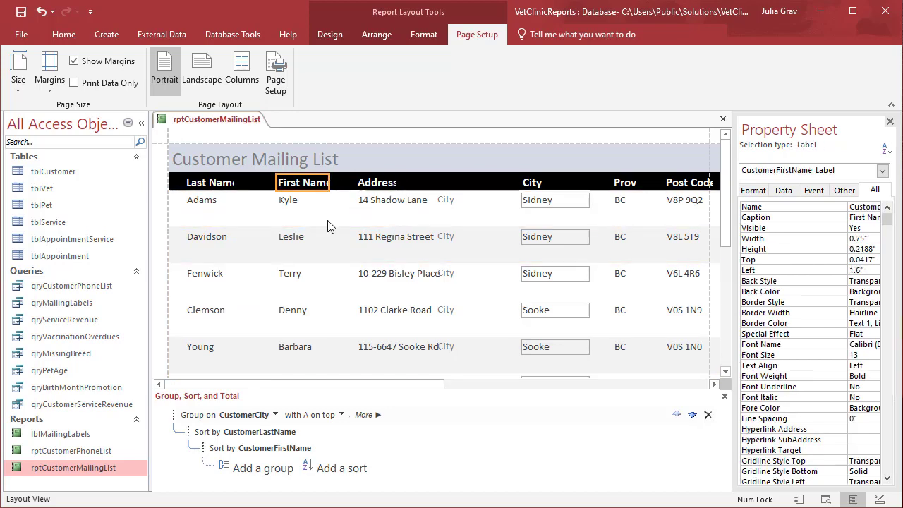
{"action": "left_click", "coordinate": [230, 183]}
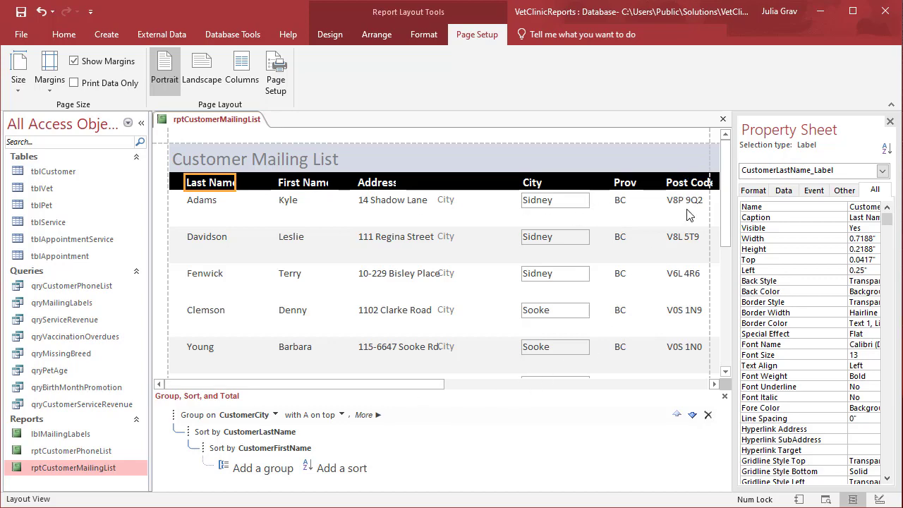
Step: In Design View, widen the Last Name and First Name heading labels to fit their full text
{"action": "right_click", "coordinate": [218, 119]}
{"action": "left_click", "coordinate": [269, 216]}
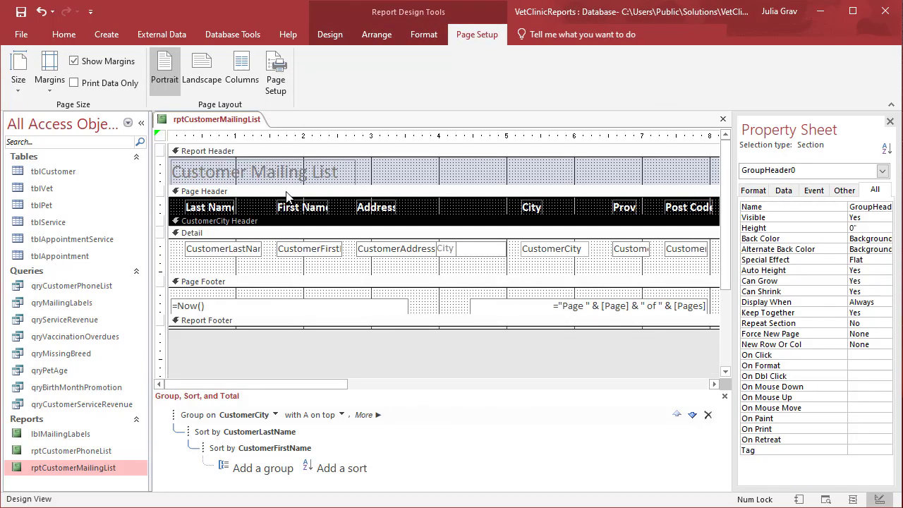
{"action": "left_click", "coordinate": [233, 211]}
{"action": "left_click", "coordinate": [319, 210]}
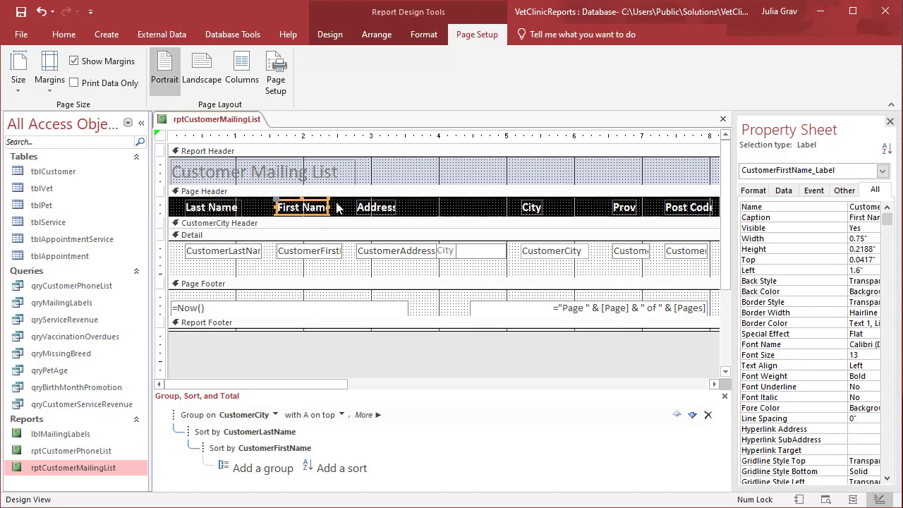
{"action": "left_click", "coordinate": [353, 210]}
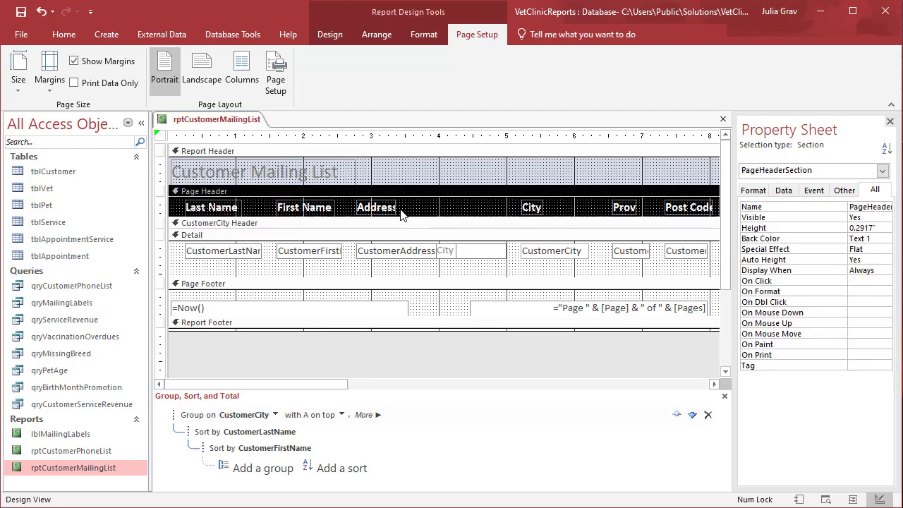
Step: Widen the Address heading label to fit its full text
{"action": "left_click", "coordinate": [395, 207]}
{"action": "left_click", "coordinate": [398, 207]}
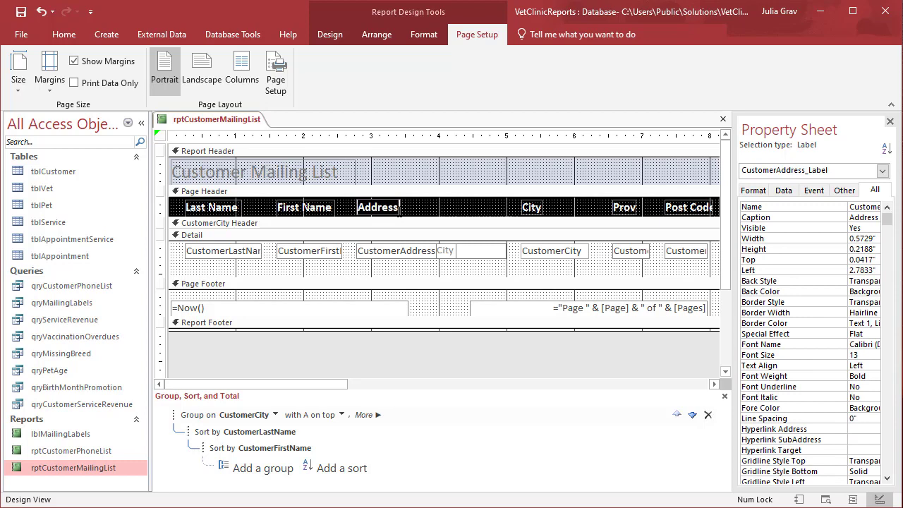
{"action": "left_click", "coordinate": [353, 209]}
{"action": "left_click", "coordinate": [378, 208]}
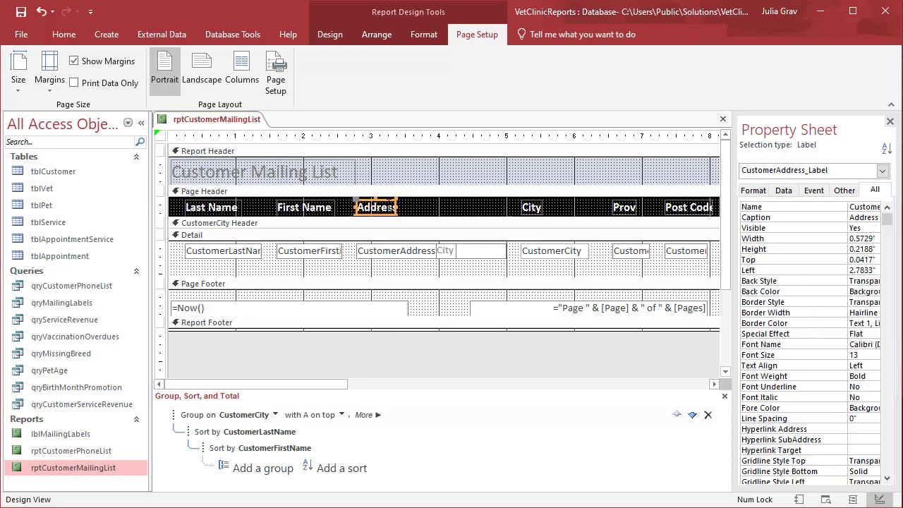
{"action": "key", "text": "F2"}
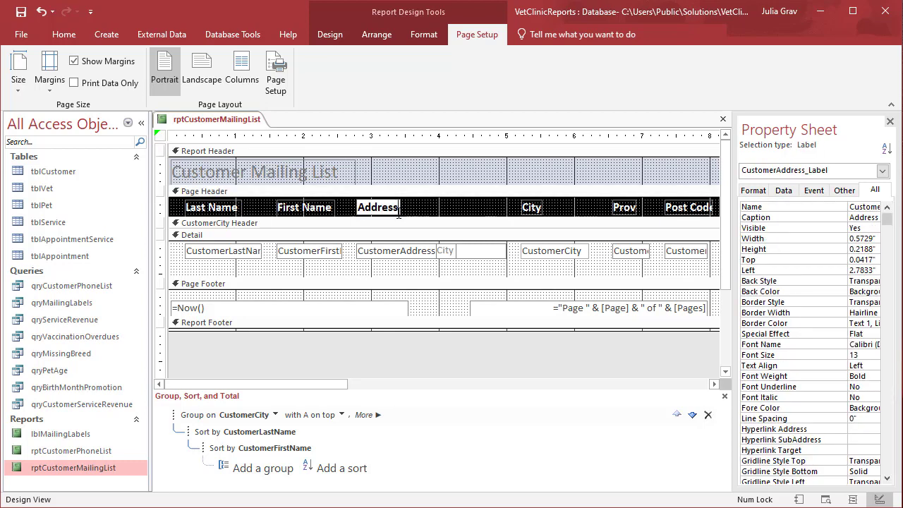
{"action": "left_click", "coordinate": [409, 212]}
{"action": "left_click", "coordinate": [394, 208]}
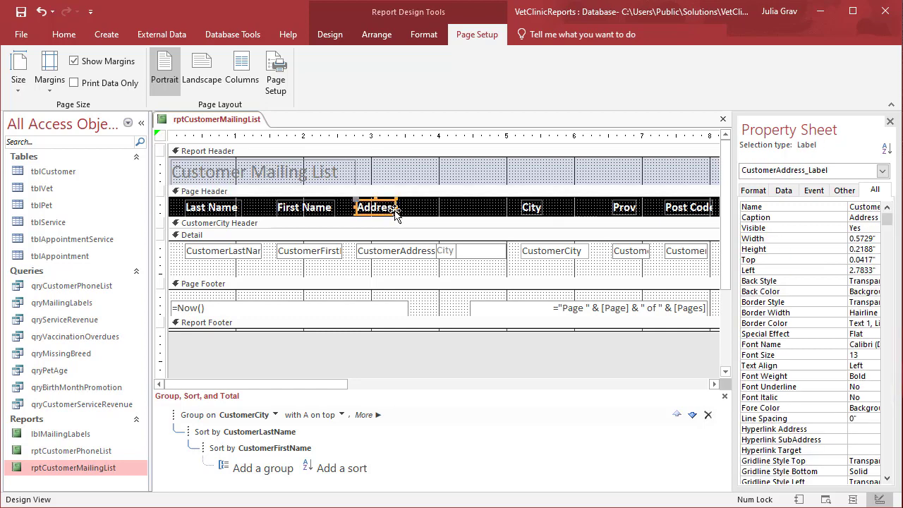
{"action": "double_click", "coordinate": [393, 207]}
Step: Enlarge the Post Code heading label to 0.875" wide and 0.25" high, with its left edge at 7.25"
{"action": "left_click", "coordinate": [538, 210]}
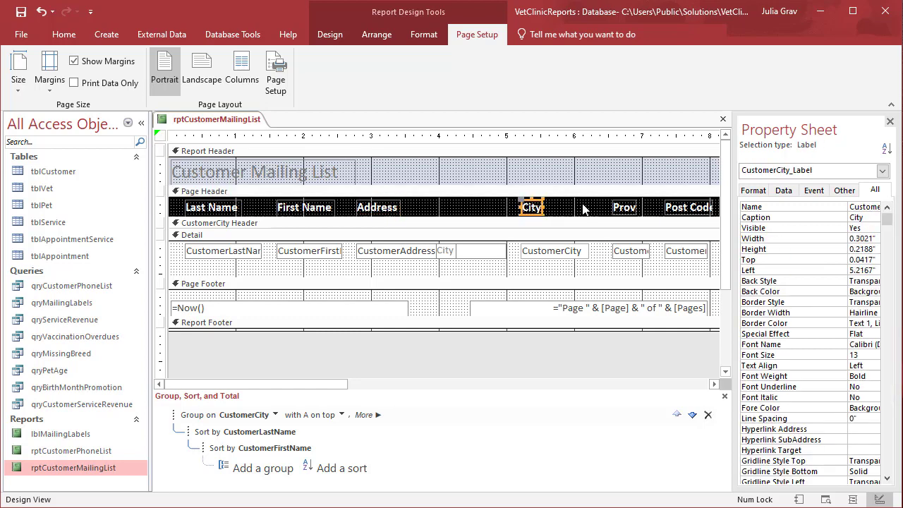
{"action": "left_click", "coordinate": [624, 207]}
{"action": "left_click", "coordinate": [687, 207]}
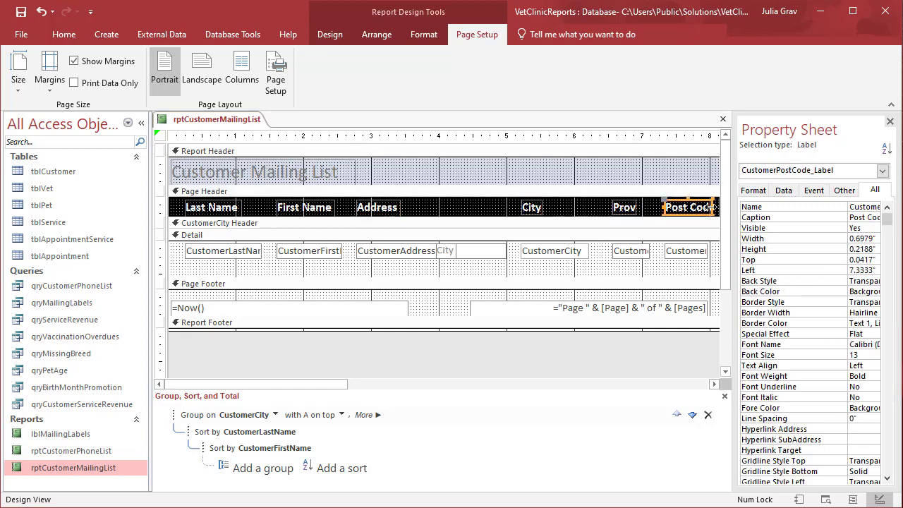
{"action": "double_click", "coordinate": [664, 211]}
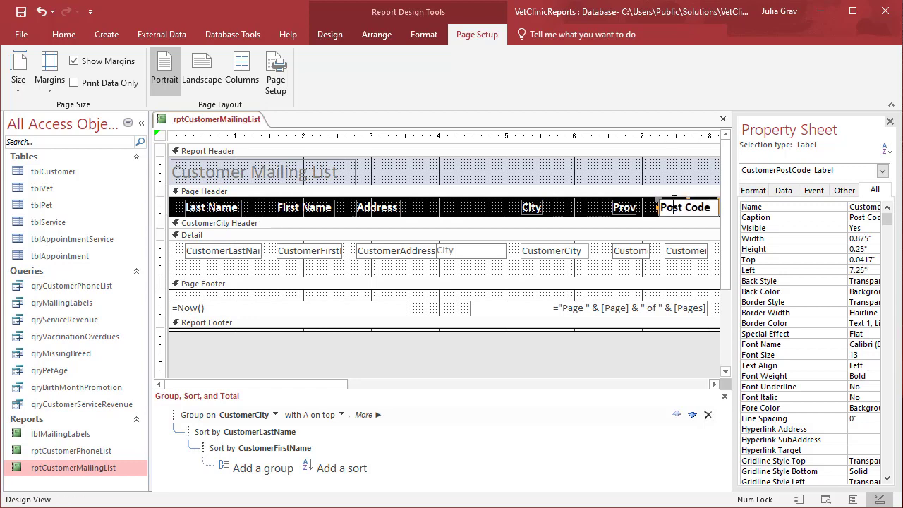
{"action": "left_click", "coordinate": [656, 215]}
{"action": "left_click", "coordinate": [659, 206]}
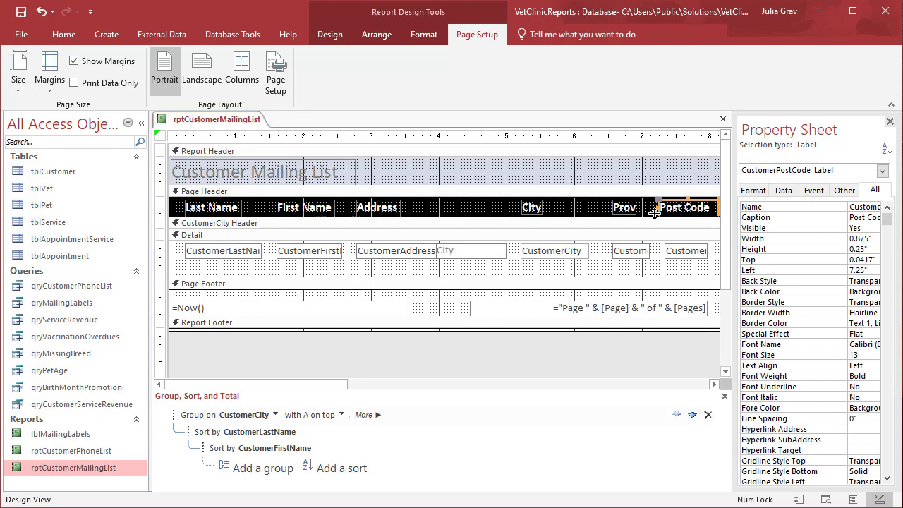
{"action": "left_click", "coordinate": [658, 213]}
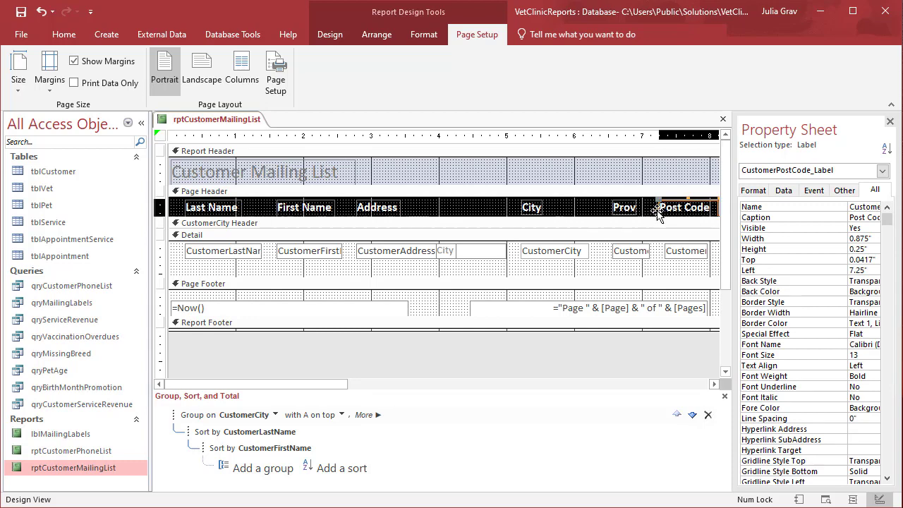
Step: Move the CustomerPostCode text box in the Detail section to line up with the Post Code heading
{"action": "left_click", "coordinate": [667, 245]}
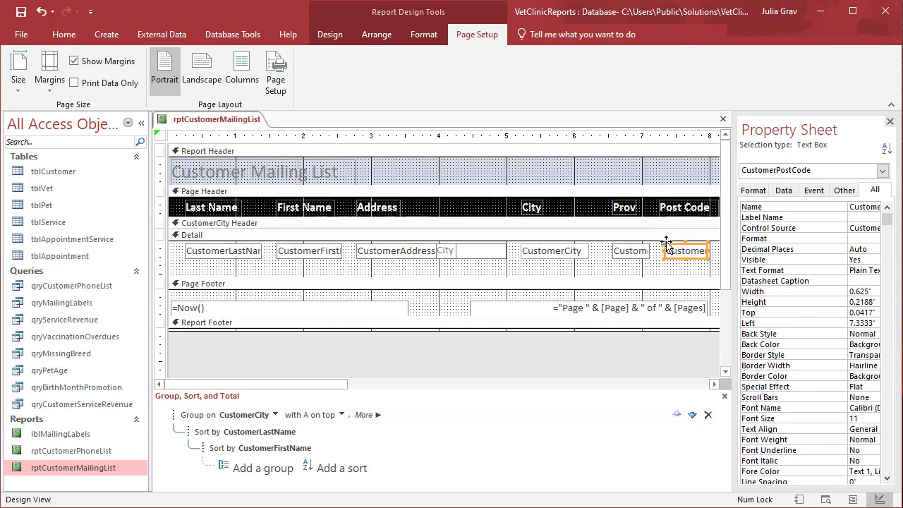
{"action": "left_click", "coordinate": [675, 247]}
{"action": "left_click", "coordinate": [665, 264]}
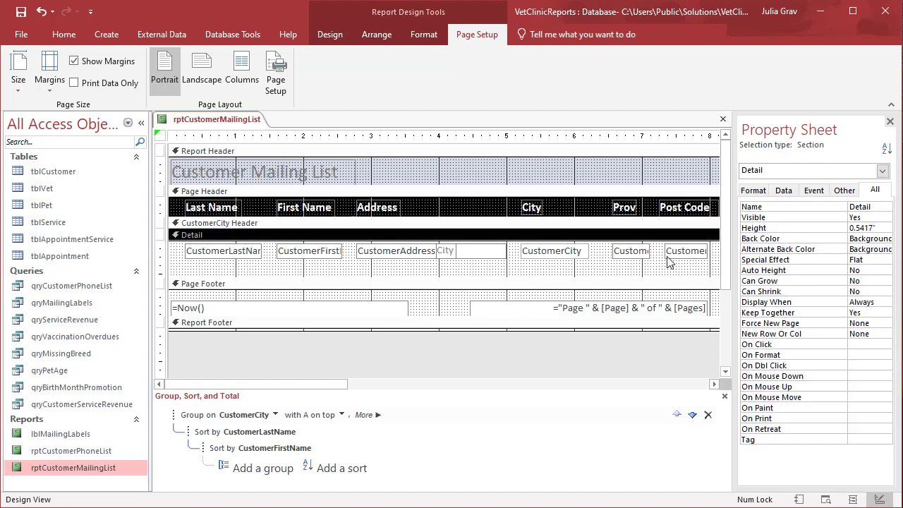
{"action": "left_click", "coordinate": [669, 260]}
{"action": "left_click", "coordinate": [663, 258]}
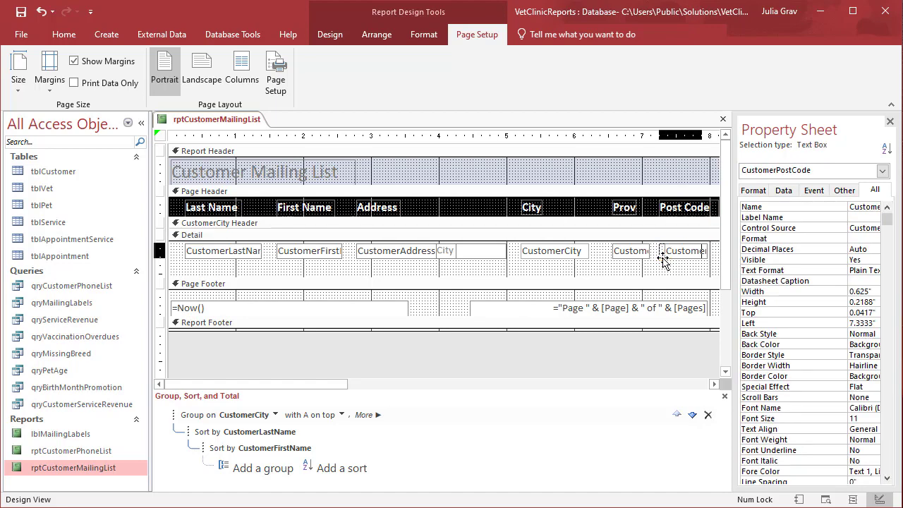